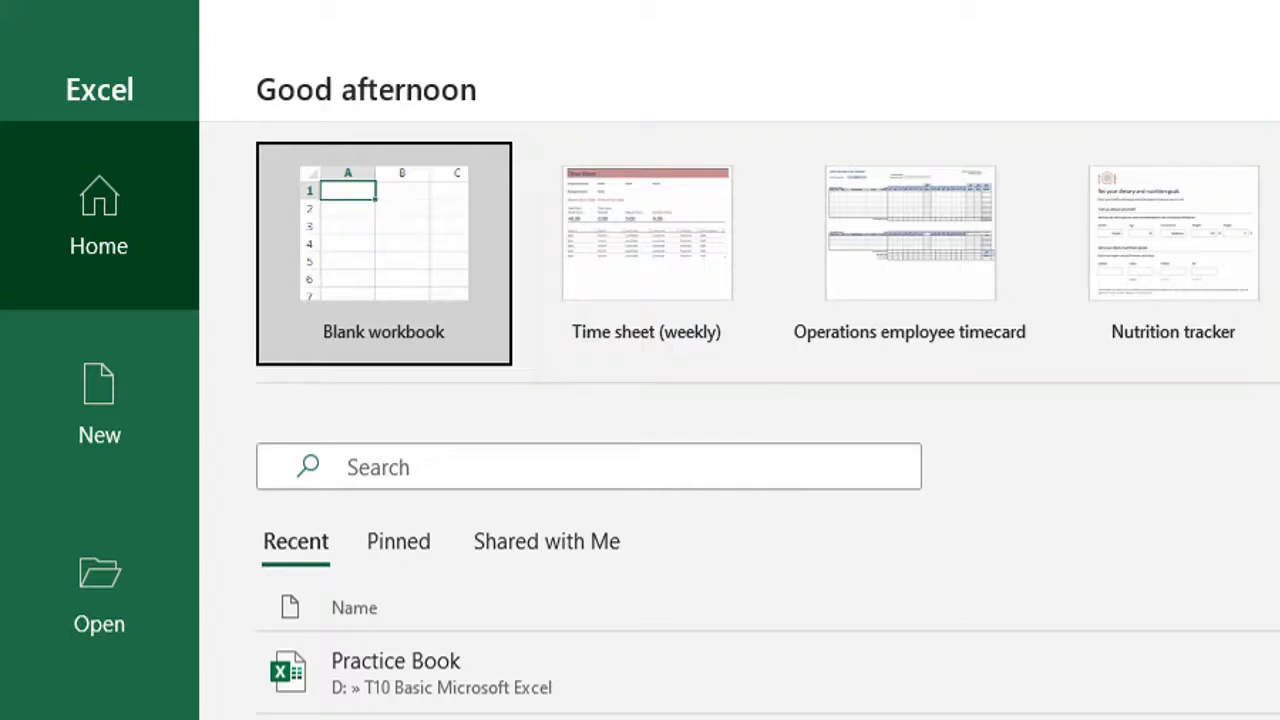
# Create a new blank workbook
pyautogui.click(370, 290)
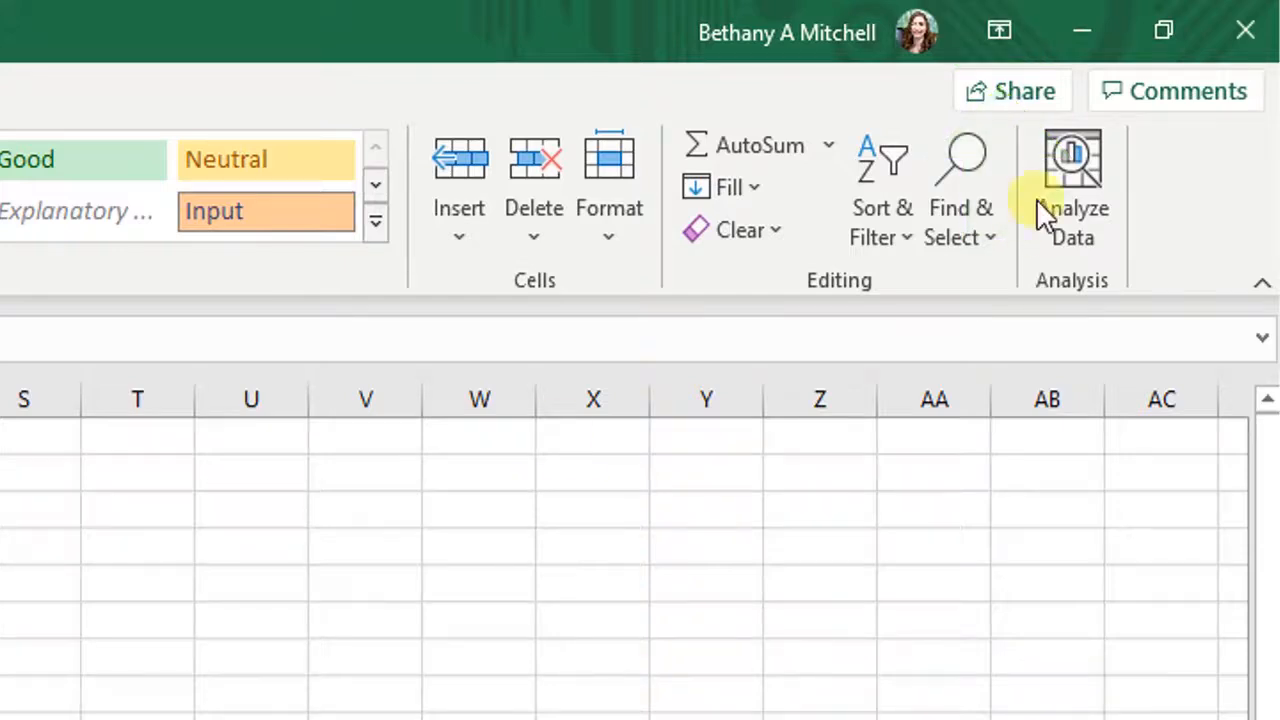
# Switch the ribbon display to Auto-hide Ribbon, to Show Tabs, and back to Show Tabs and Commands
pyautogui.click(999, 32)
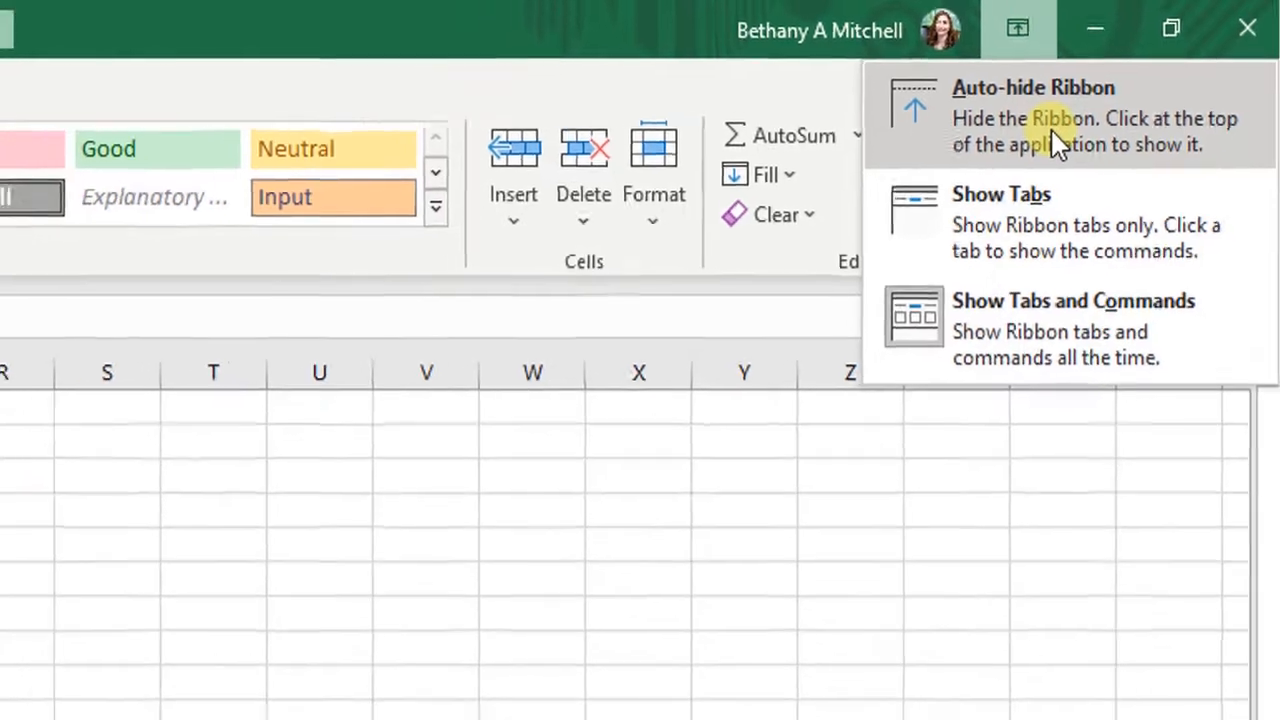
pyautogui.click(1036, 140)
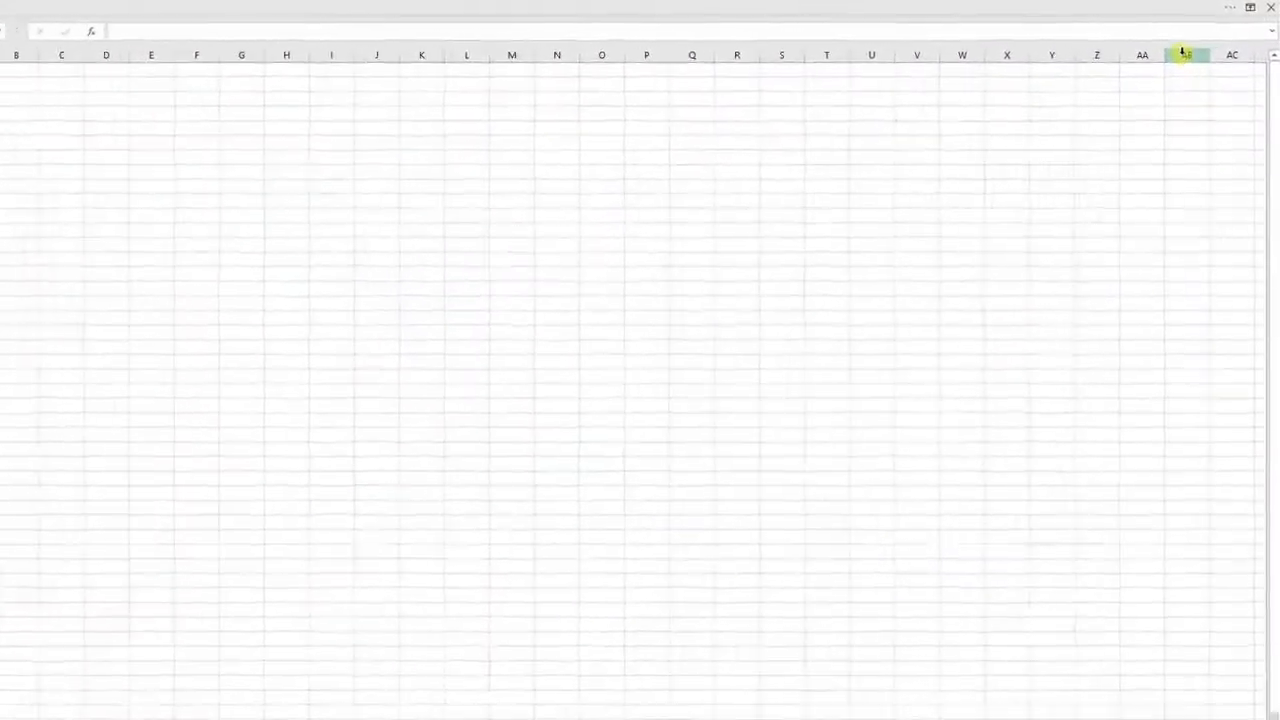
pyautogui.click(1252, 8)
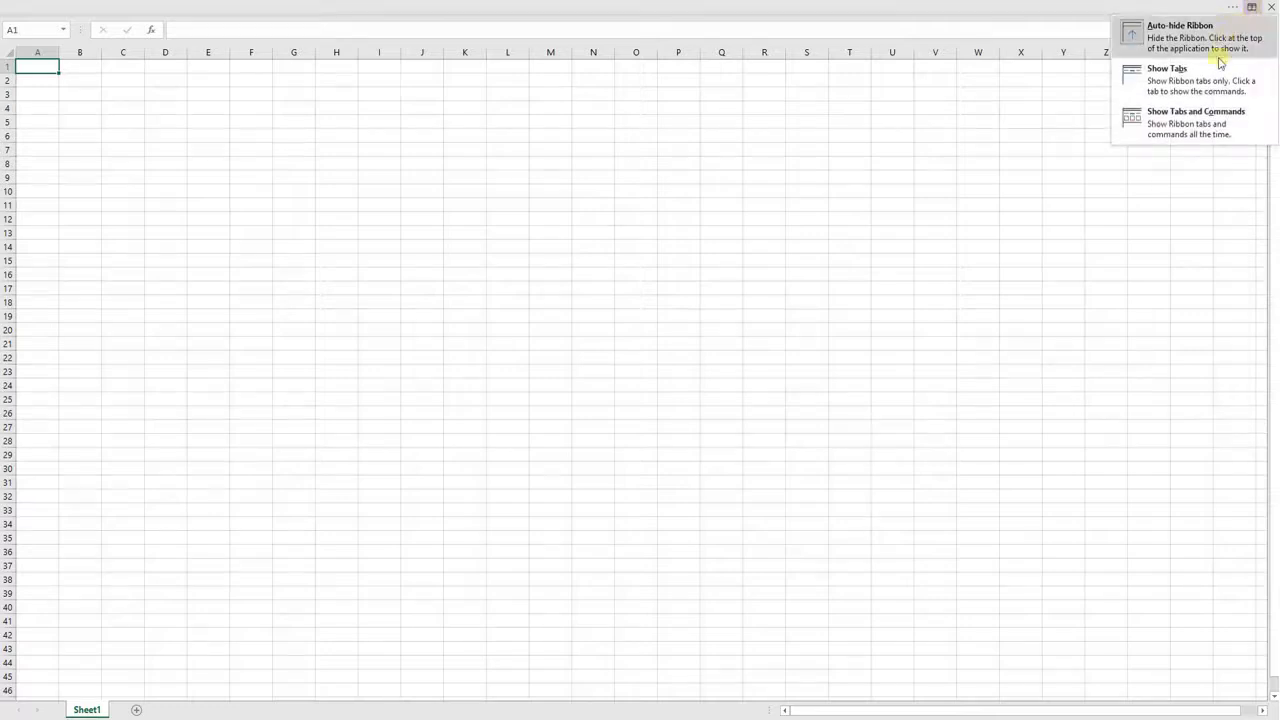
pyautogui.click(1215, 92)
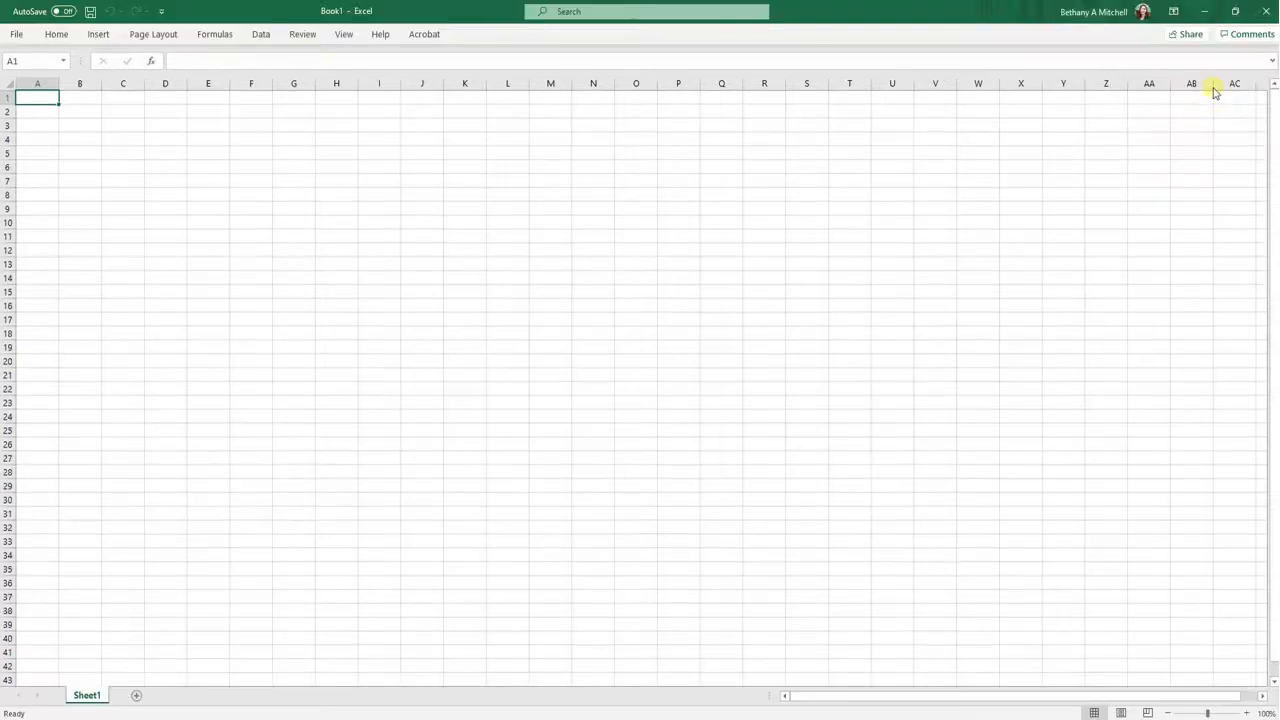
pyautogui.click(1172, 13)
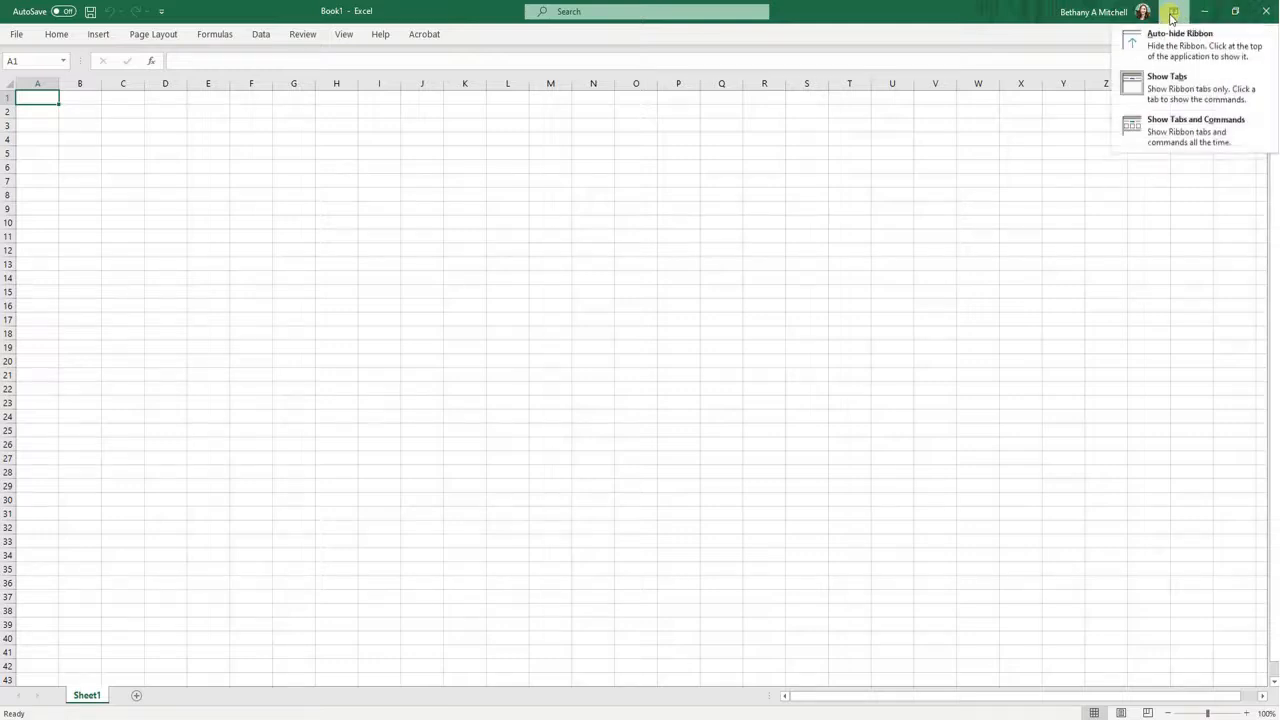
pyautogui.click(1178, 135)
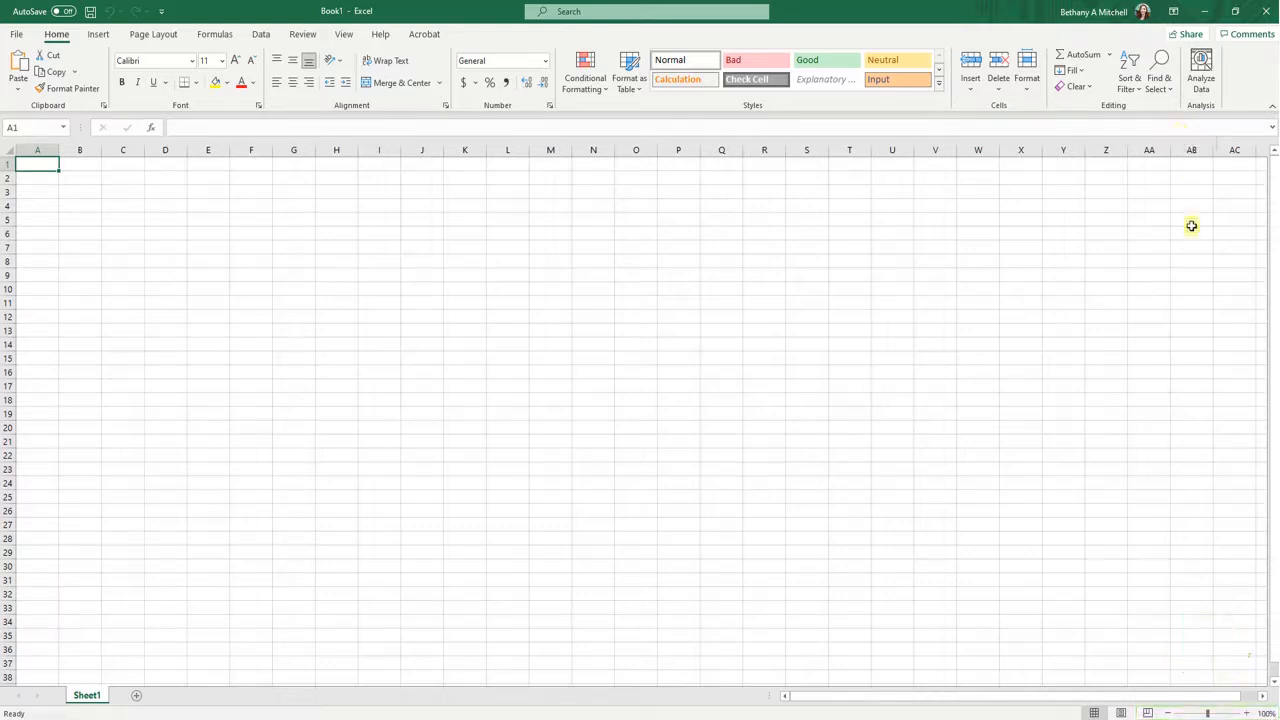
# Enlarge the worksheet zoom to about 290%
pyautogui.click(1247, 713)
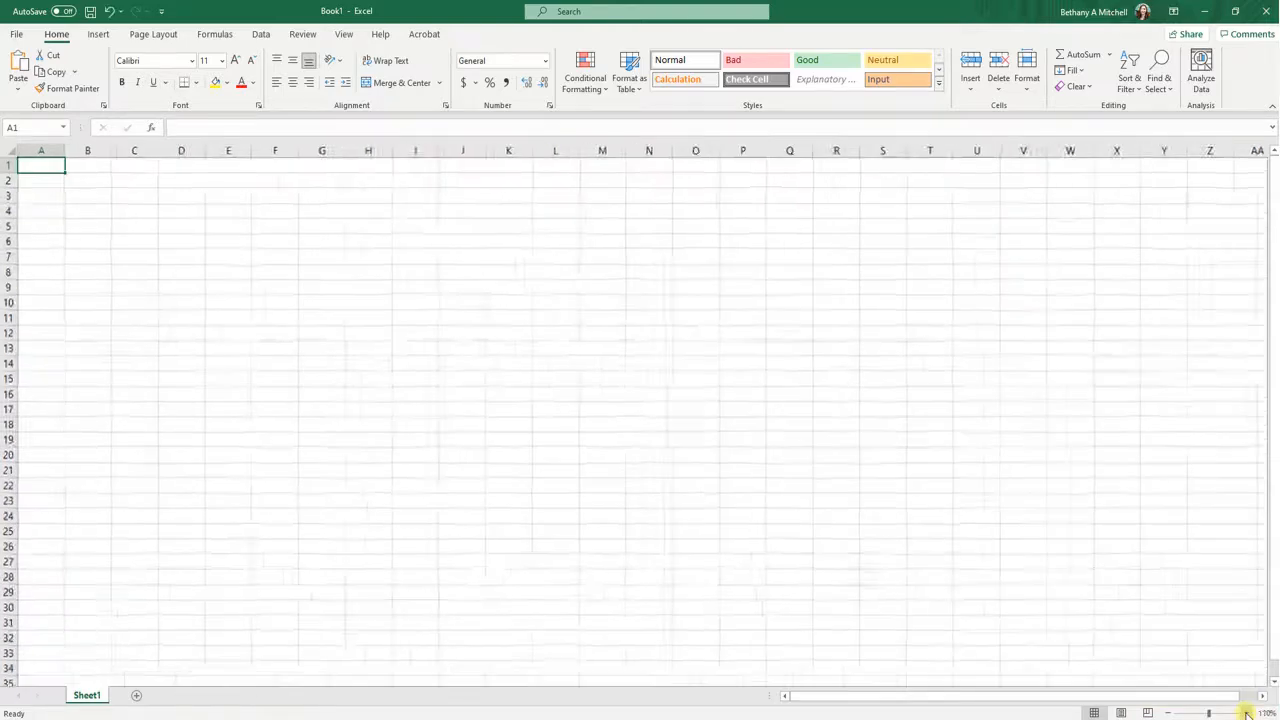
pyautogui.click(1247, 713)
pyautogui.click(1247, 713)
pyautogui.click(1247, 713)
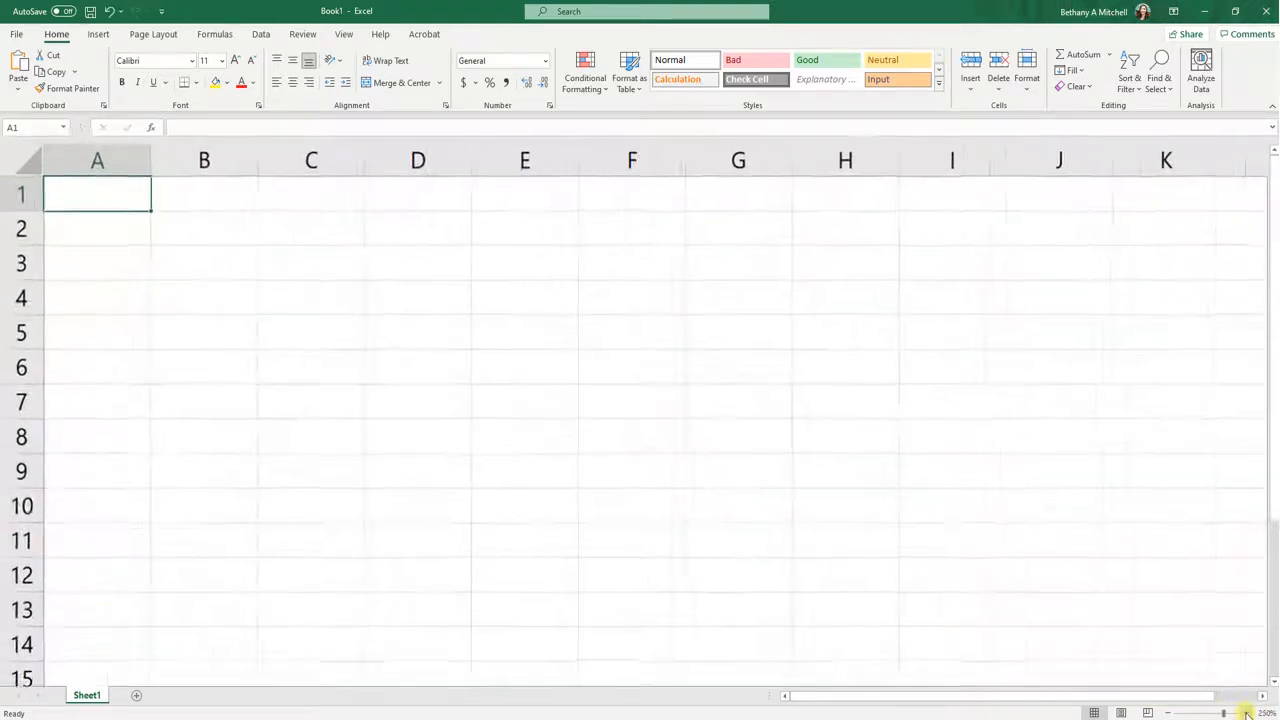
pyautogui.click(1247, 713)
pyautogui.click(1247, 713)
pyautogui.click(1247, 713)
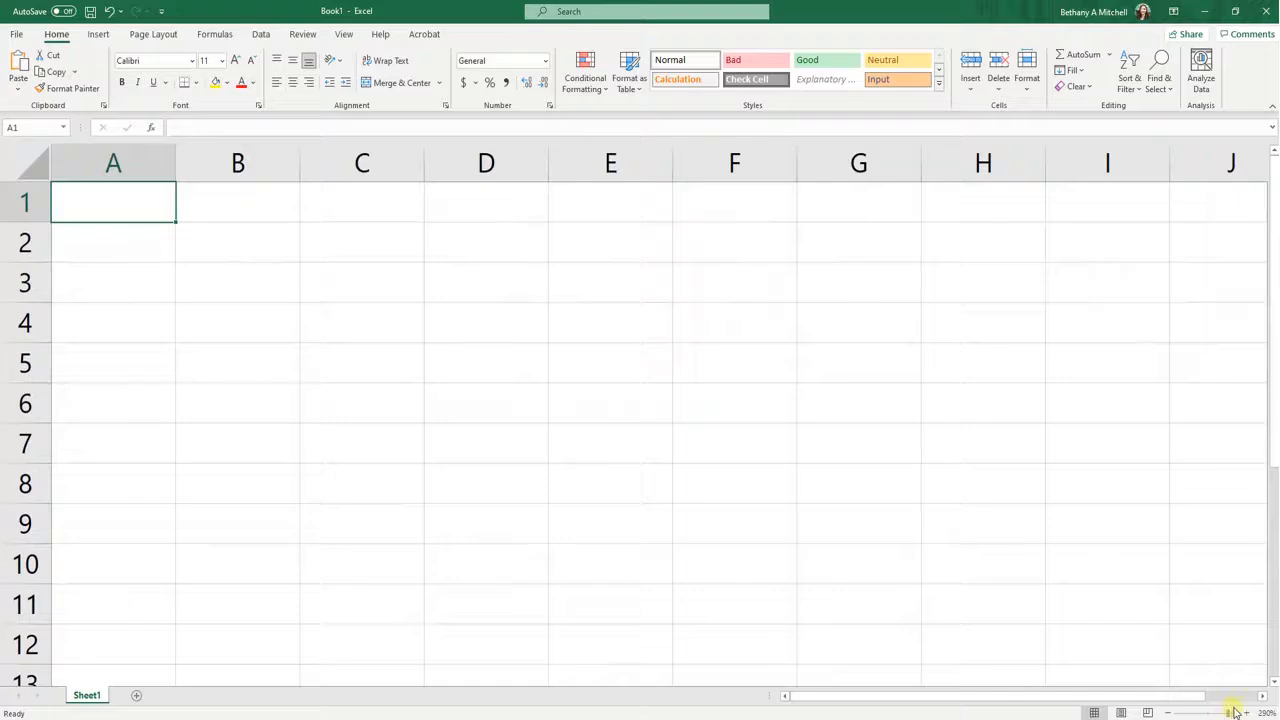
pyautogui.click(1247, 713)
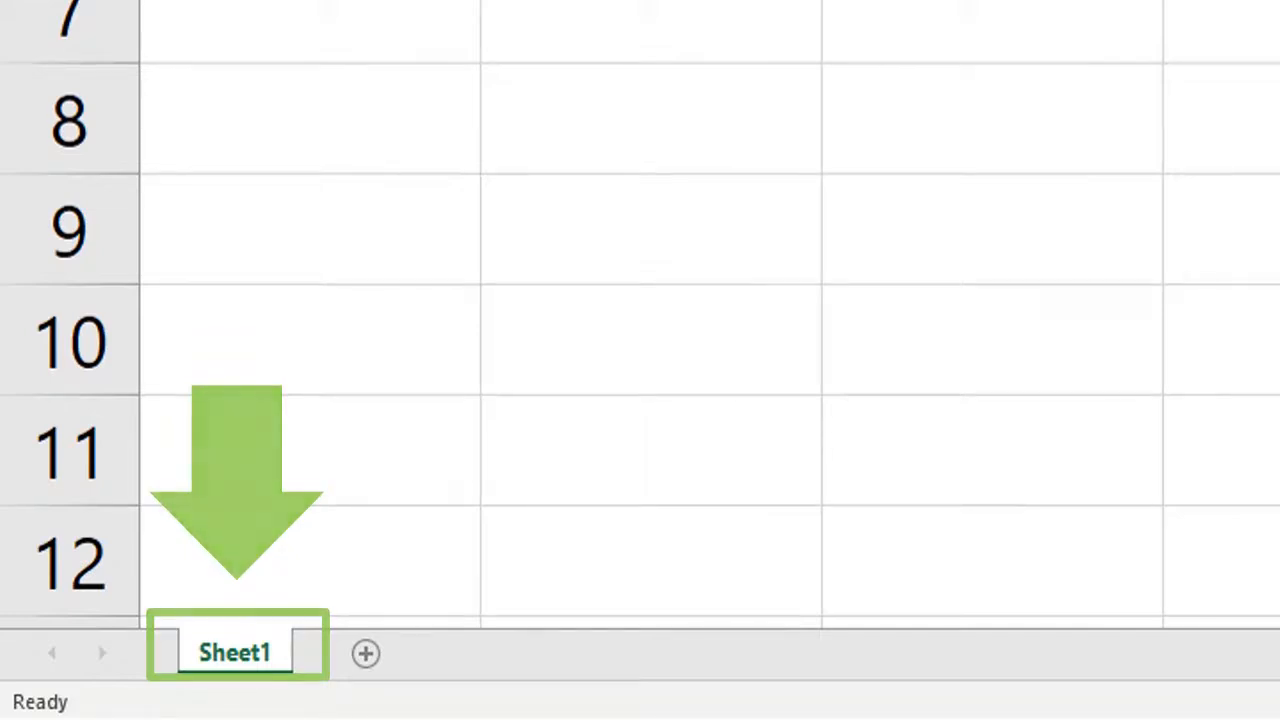
# Rename the Sheet1 worksheet as "2021 Sales"
pyautogui.doubleClick(229, 657)
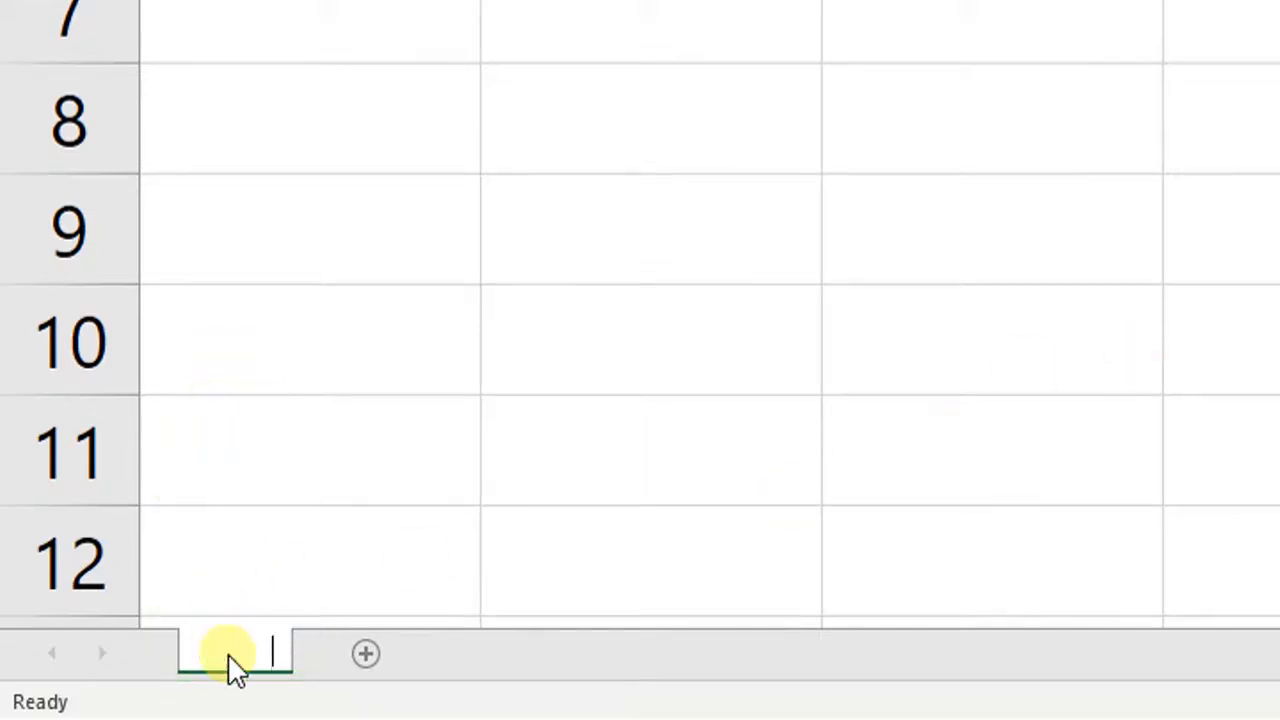
pyautogui.write('2021 Sales')
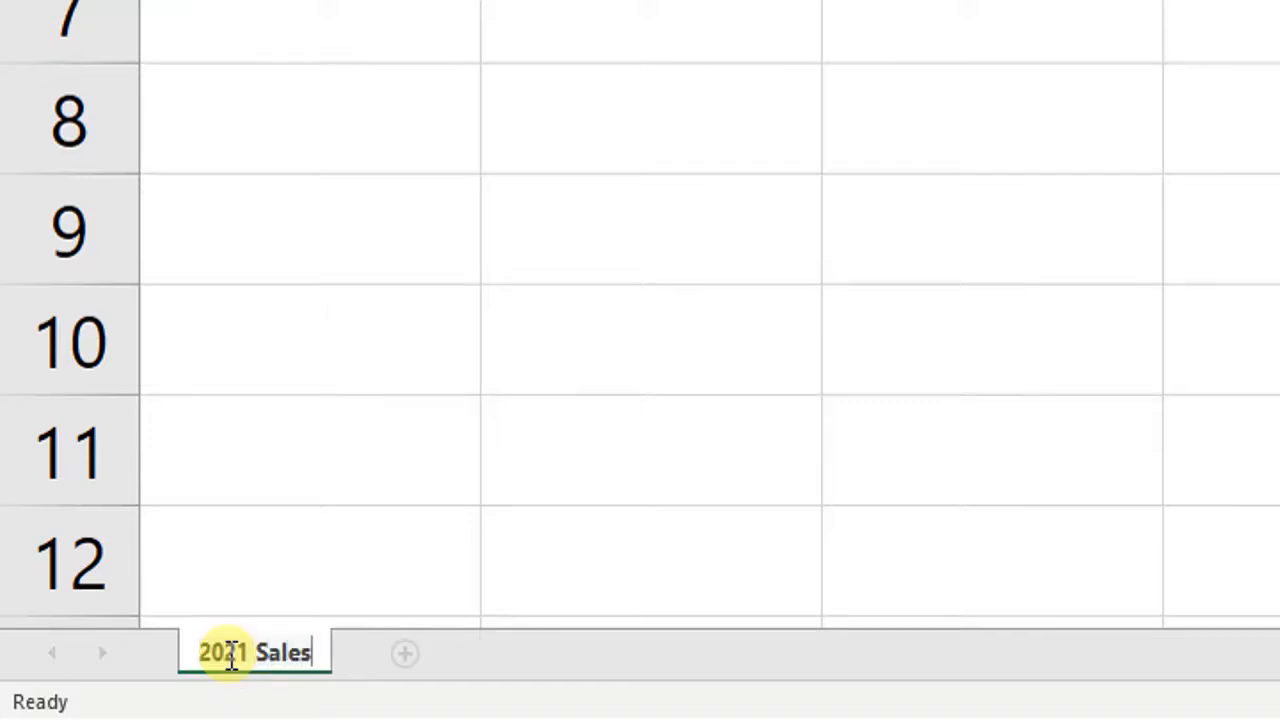
pyautogui.press('Return')
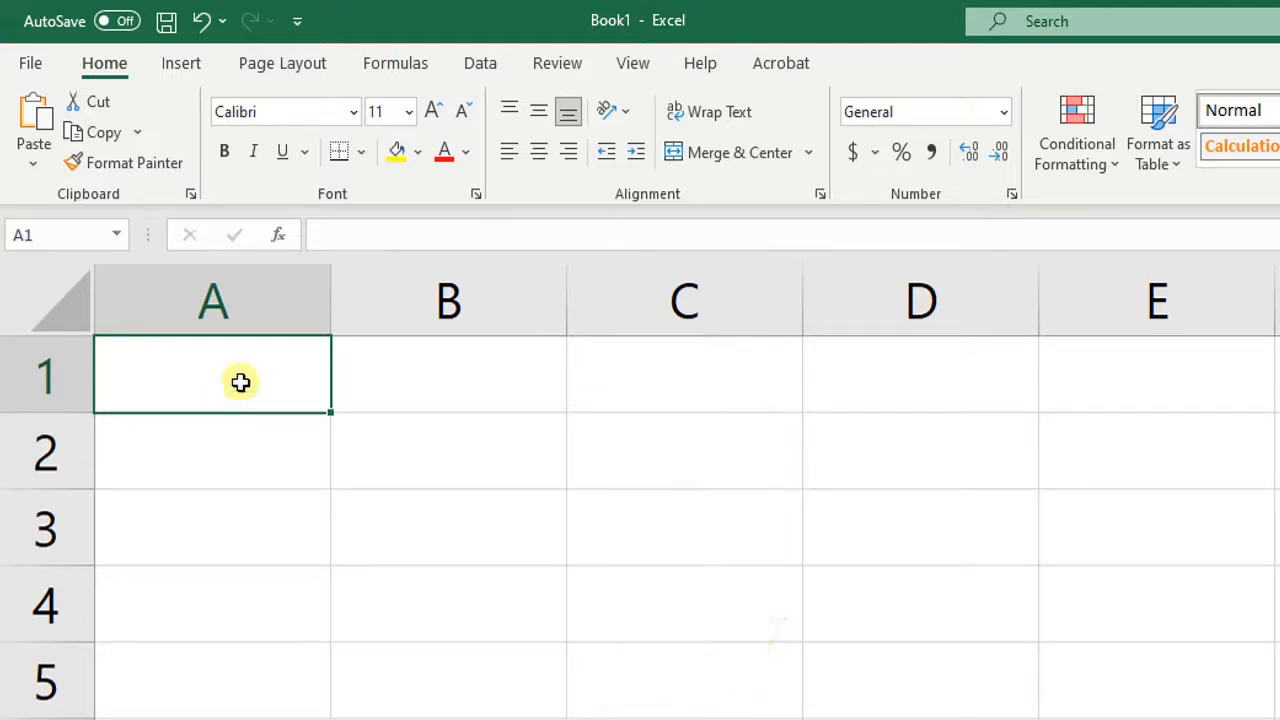
# Try out selecting column C, row 3 and the entire sheet, returning to cell B2 after each and ending on cell E5
pyautogui.click(652, 313)
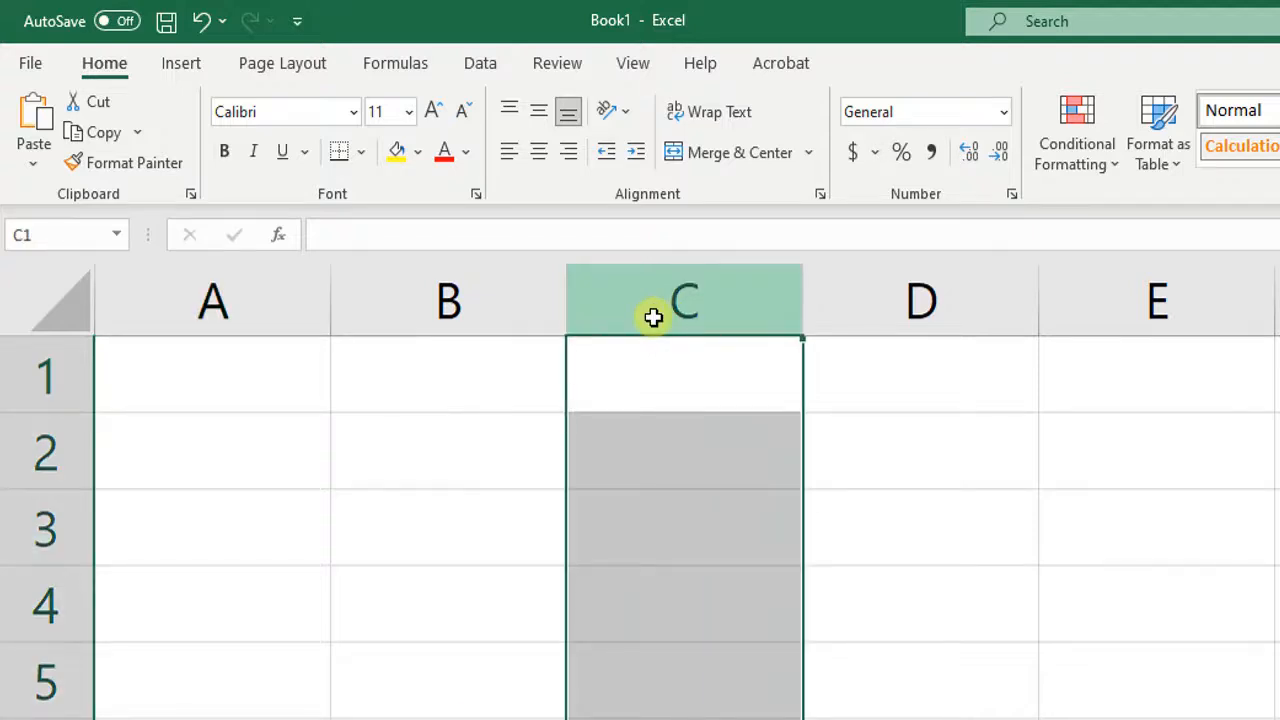
pyautogui.click(395, 449)
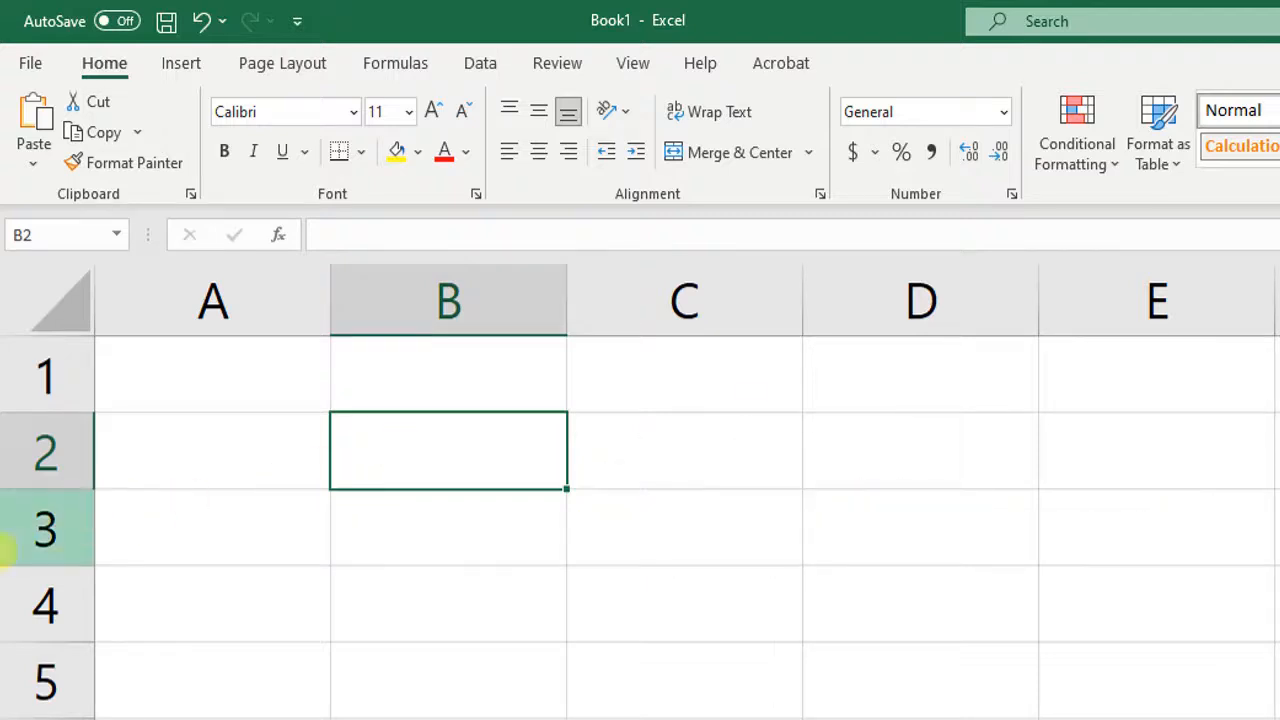
pyautogui.click(32, 532)
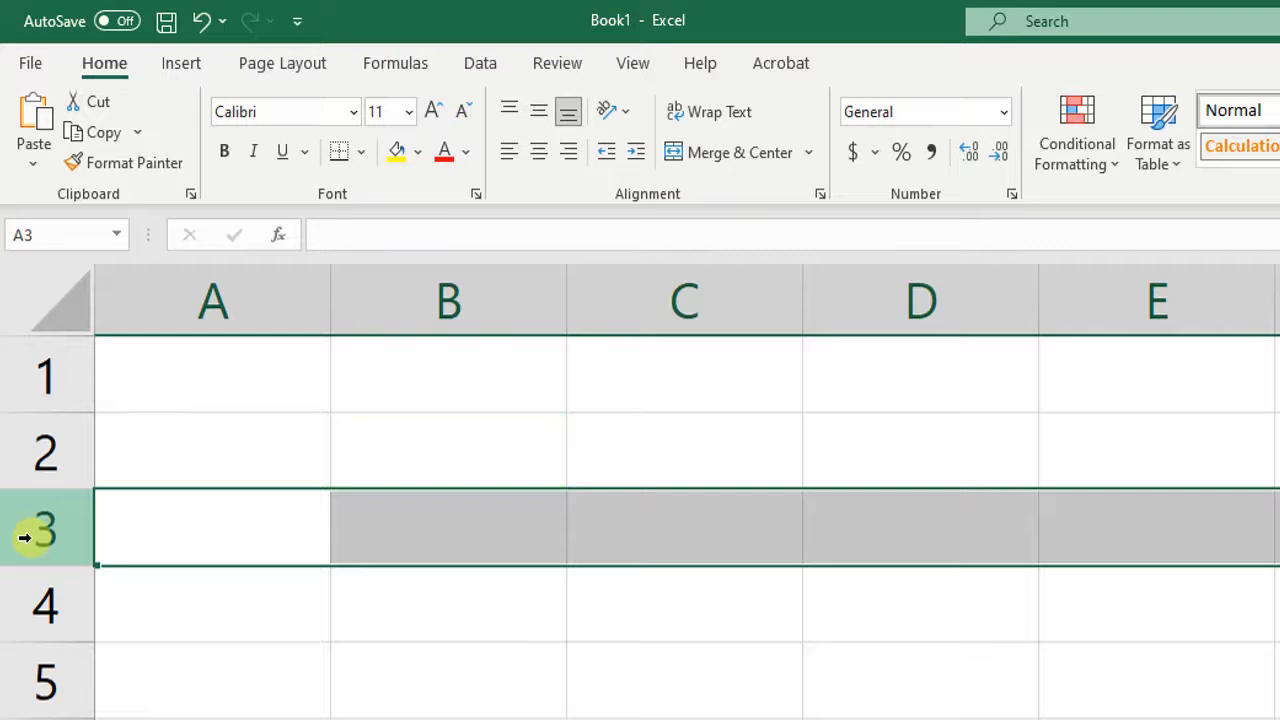
pyautogui.click(395, 471)
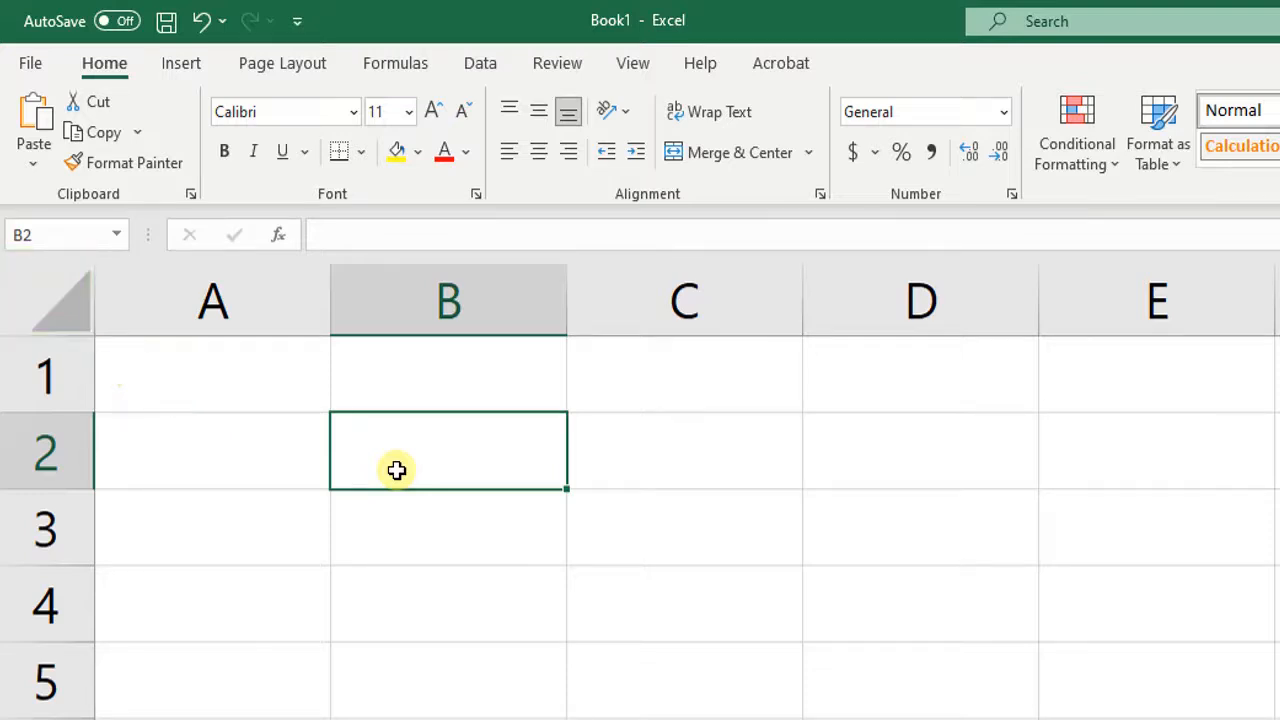
pyautogui.click(50, 307)
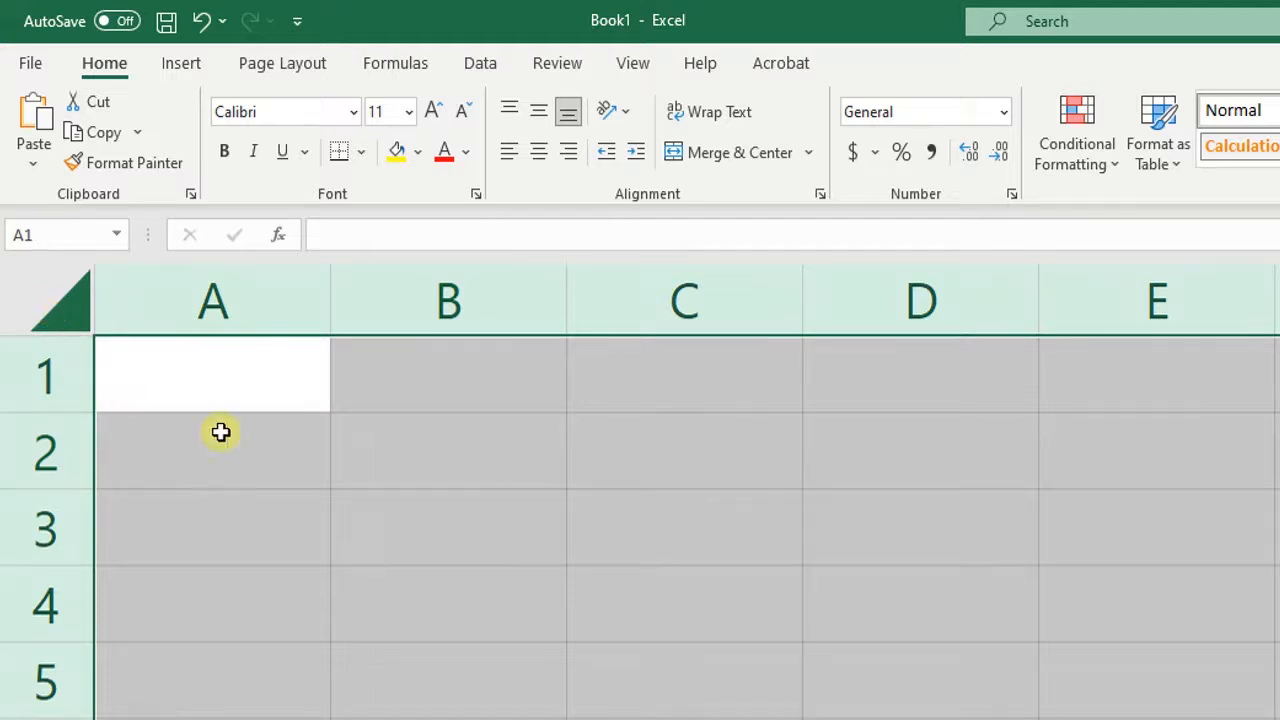
pyautogui.click(352, 471)
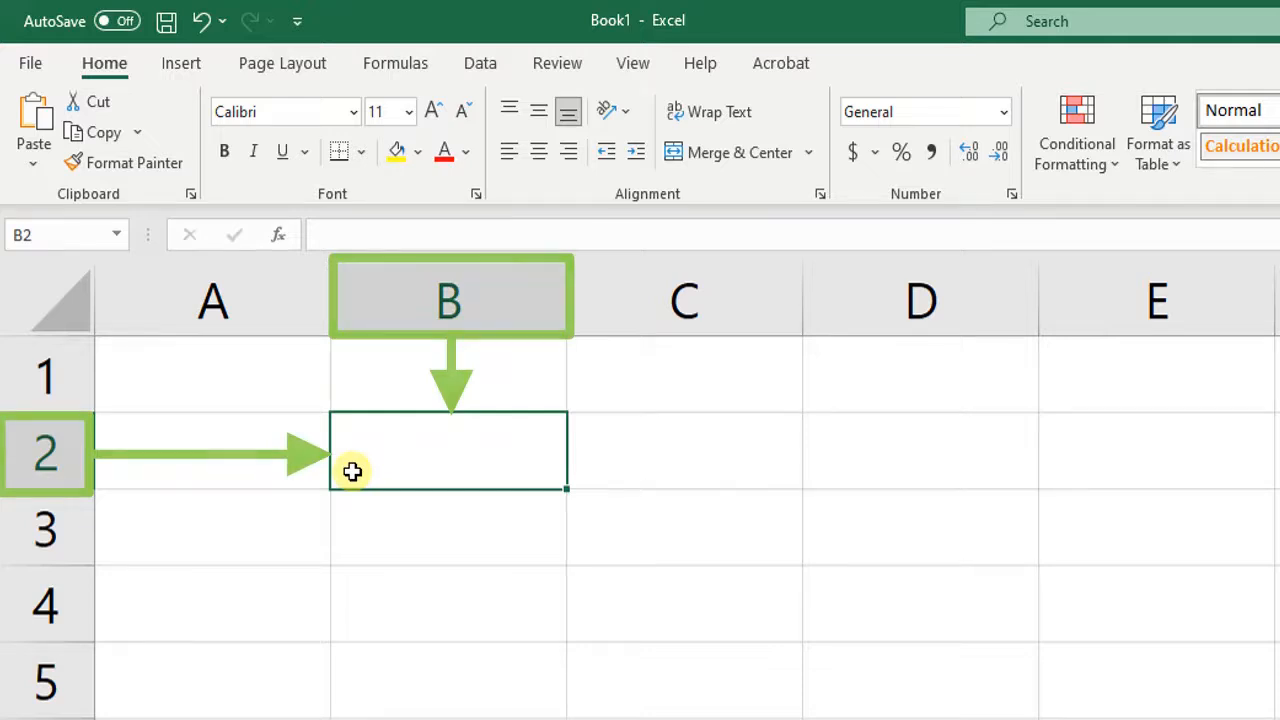
pyautogui.click(1171, 677)
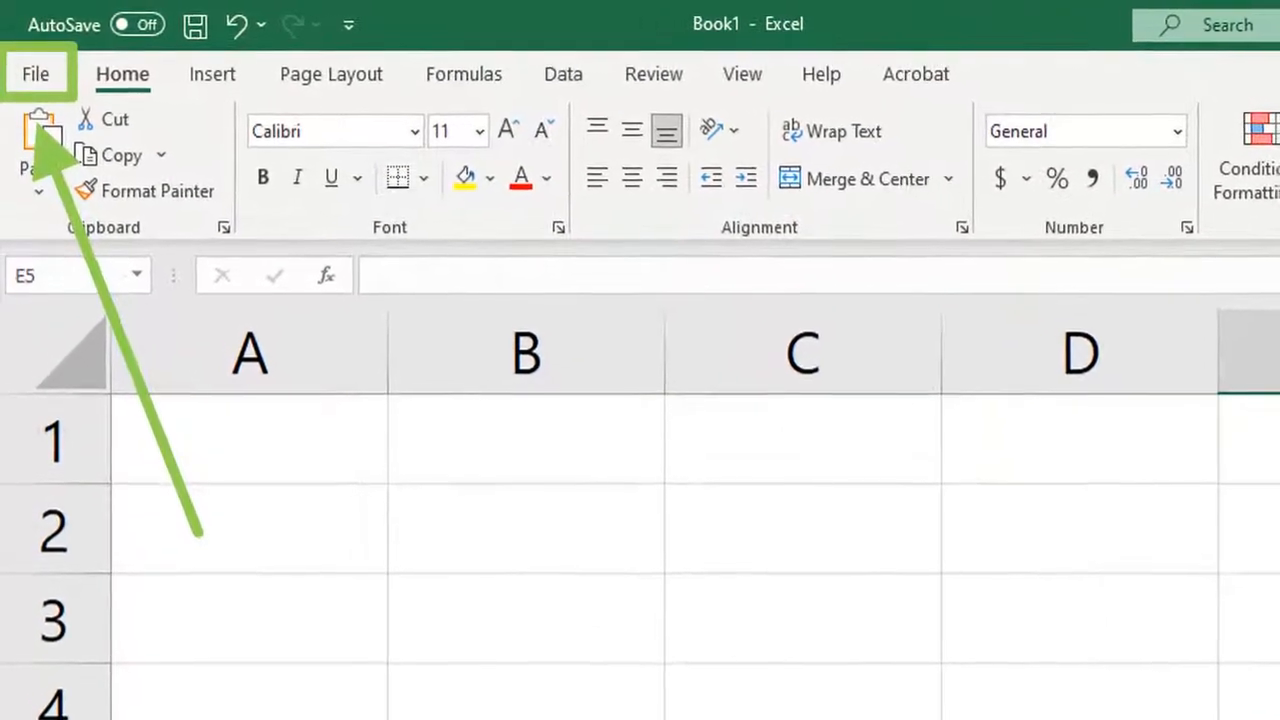
# Save the workbook to the organisation's OneDrive as an Excel Workbook named "2021 Sales"
pyautogui.click(35, 74)
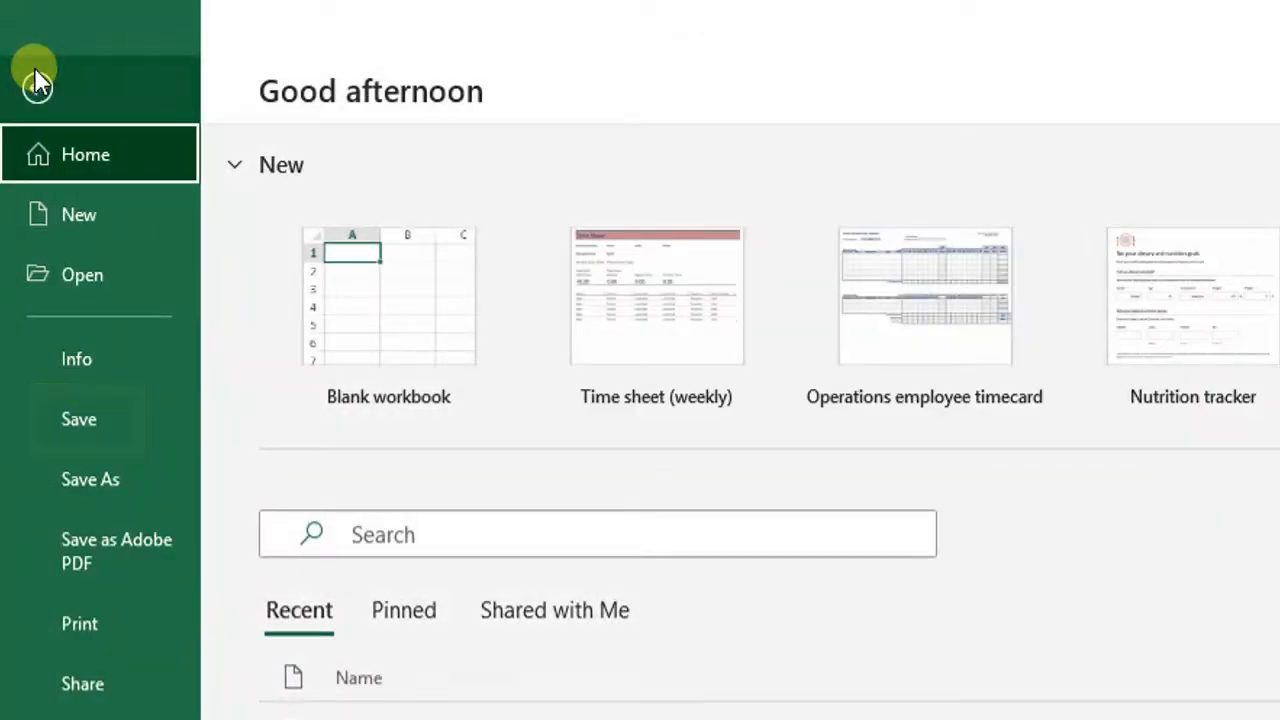
pyautogui.click(104, 420)
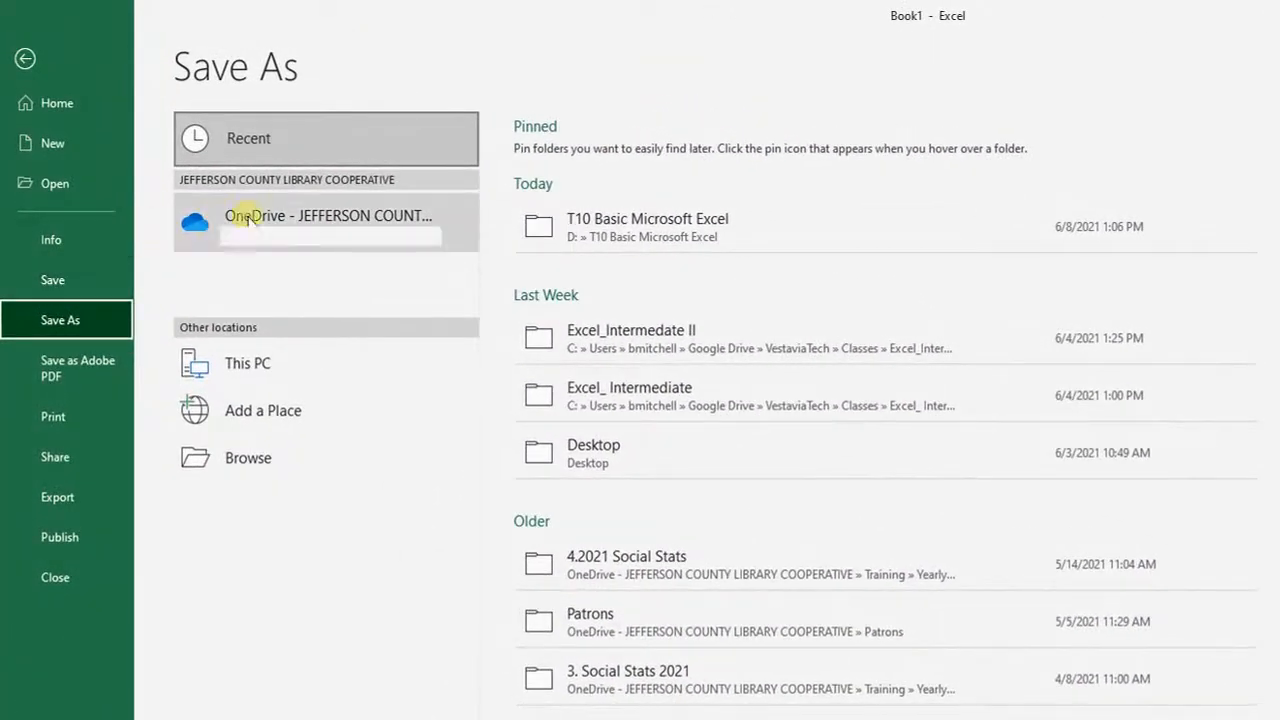
pyautogui.click(295, 220)
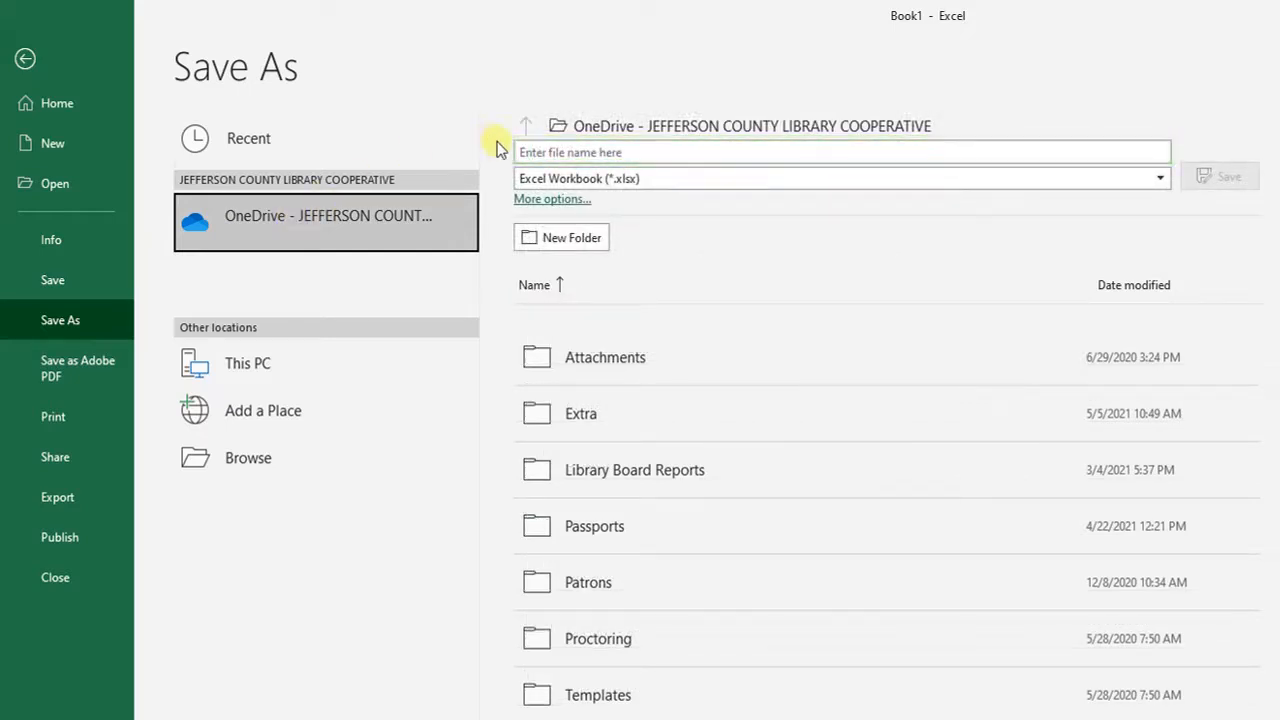
pyautogui.click(530, 152)
pyautogui.click(530, 152)
pyautogui.write('2021 Sales')
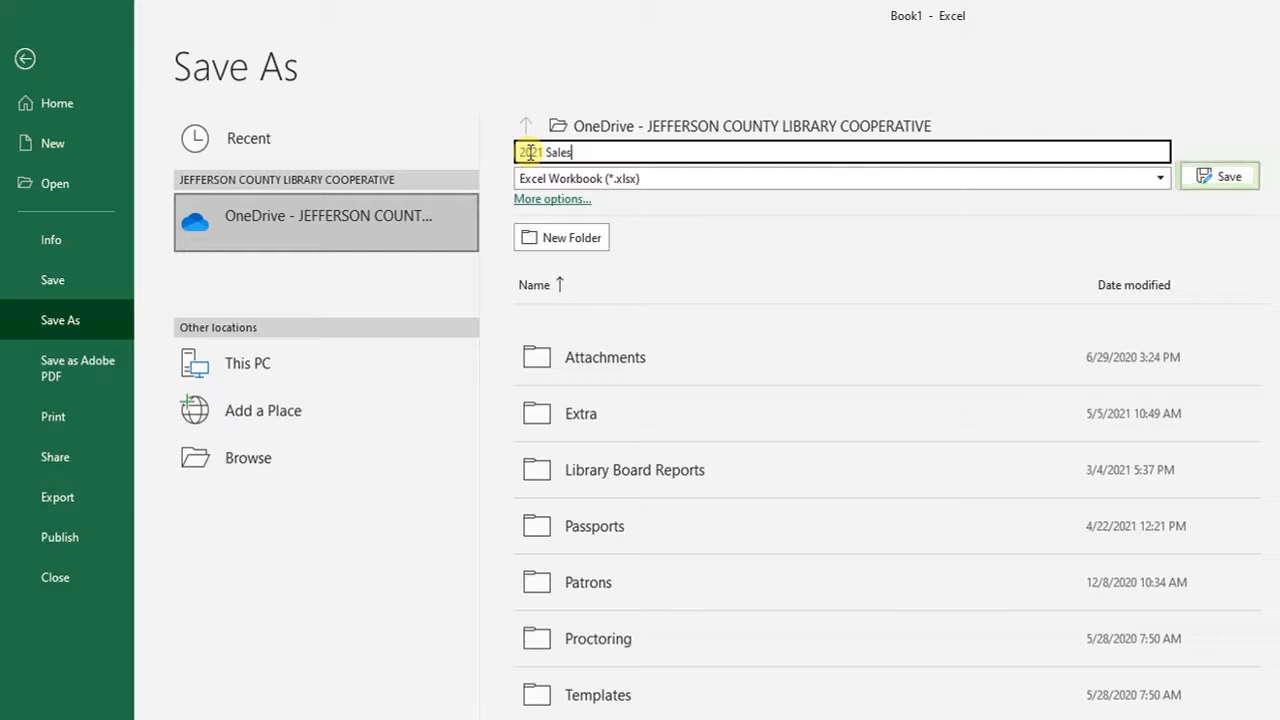
pyautogui.click(1222, 177)
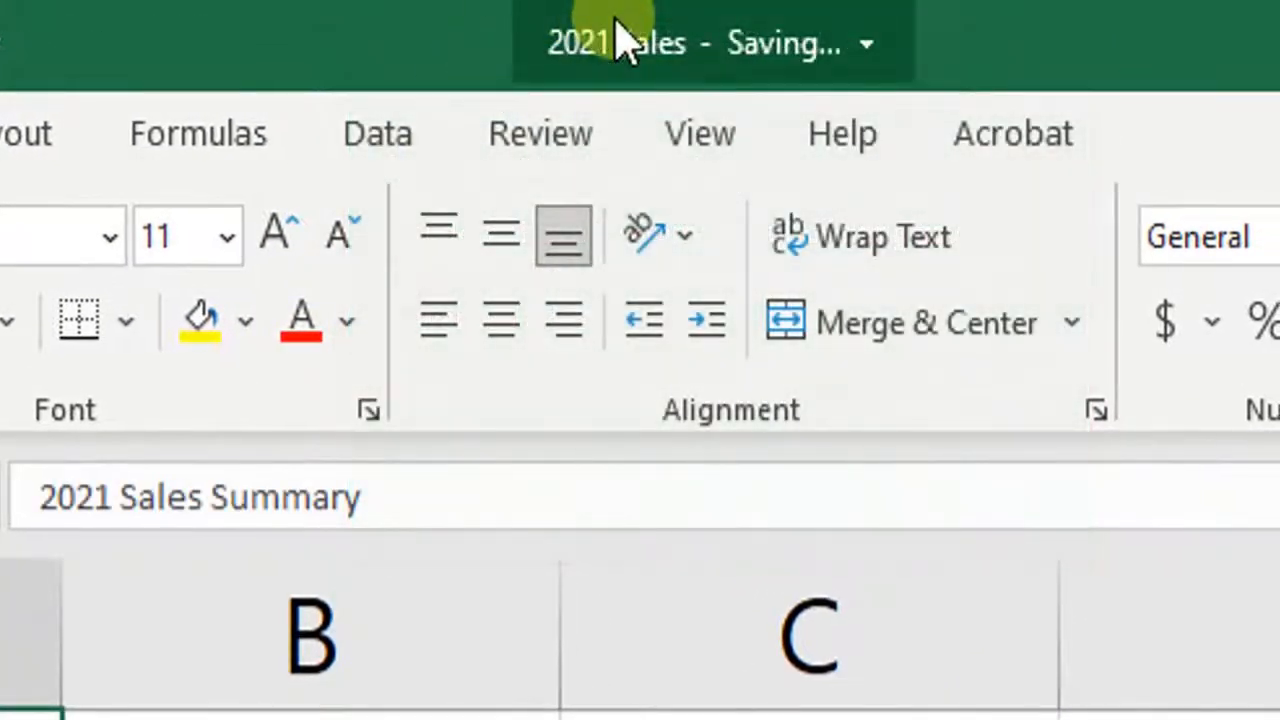
pyautogui.click(645, 40)
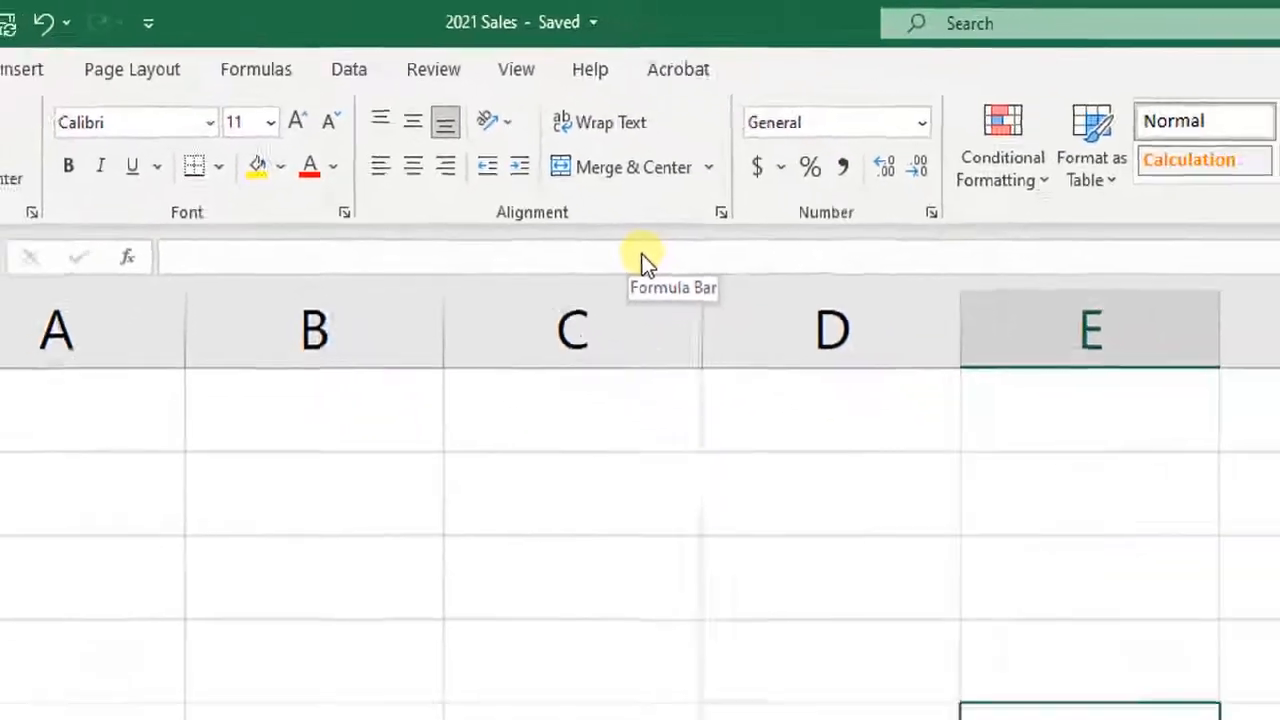
# Paste the copied second-quarter 2021 sales table into the sheet starting at cell A1
pyautogui.click(133, 420)
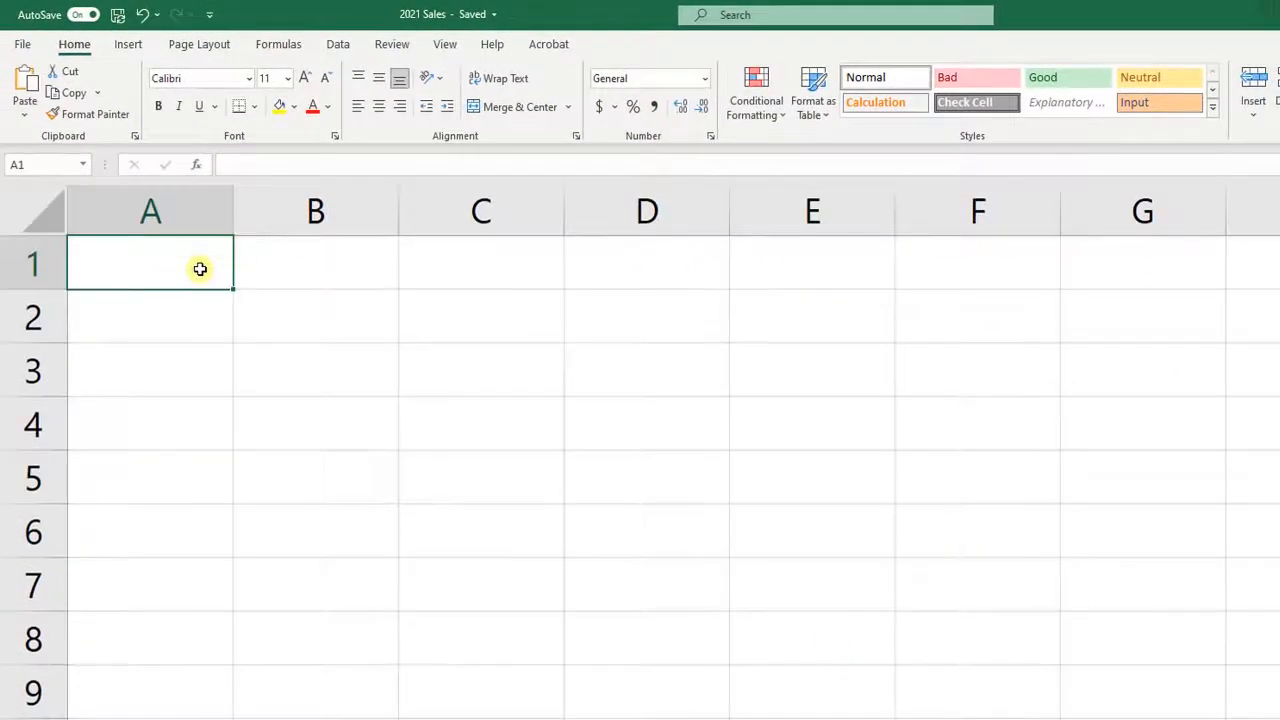
pyautogui.rightClick(200, 268)
pyautogui.click(246, 363)
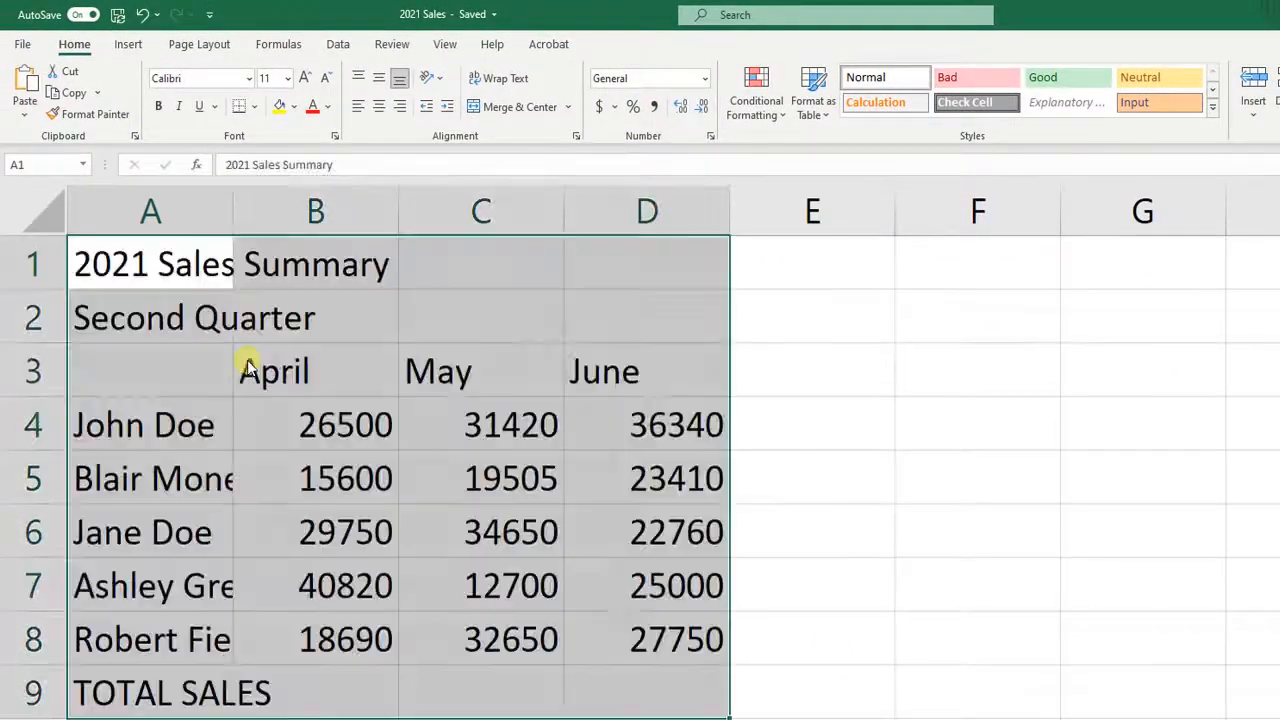
pyautogui.click(223, 281)
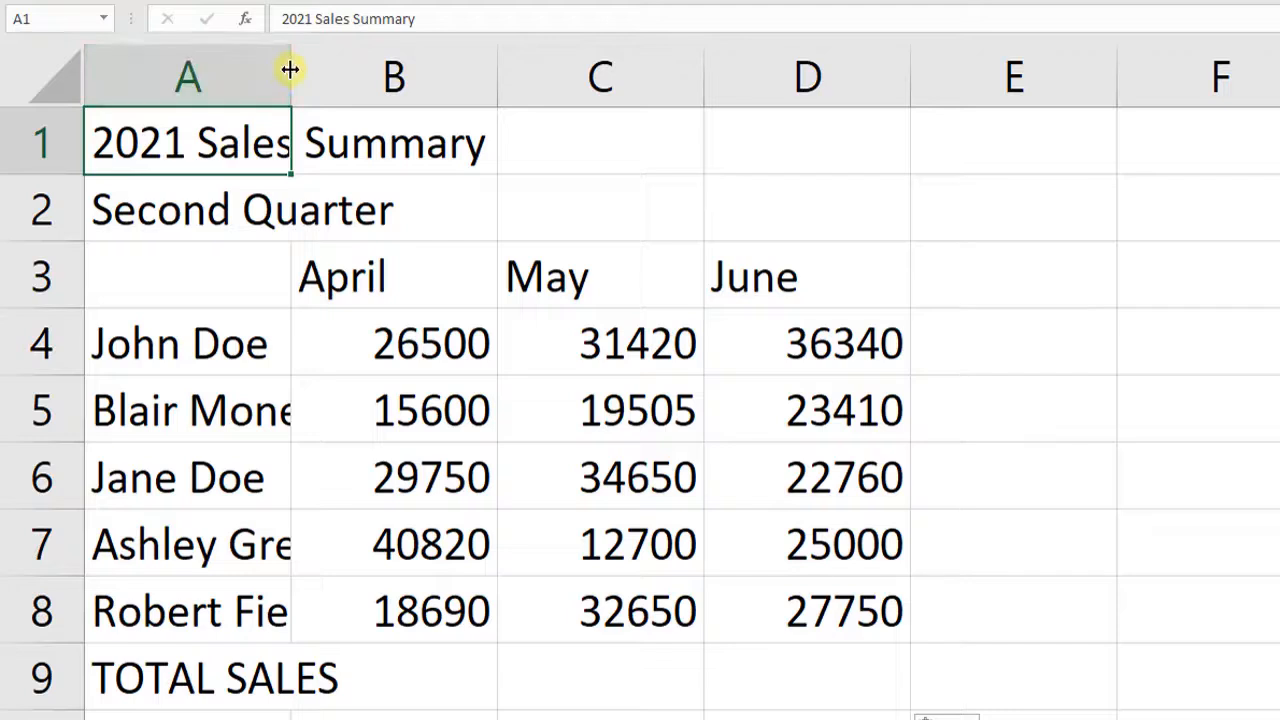
# Widen column A until the full names in rows 4 to 8 fit, and increase the height of row 1
pyautogui.moveTo(290, 66); pyautogui.dragTo(387, 56)
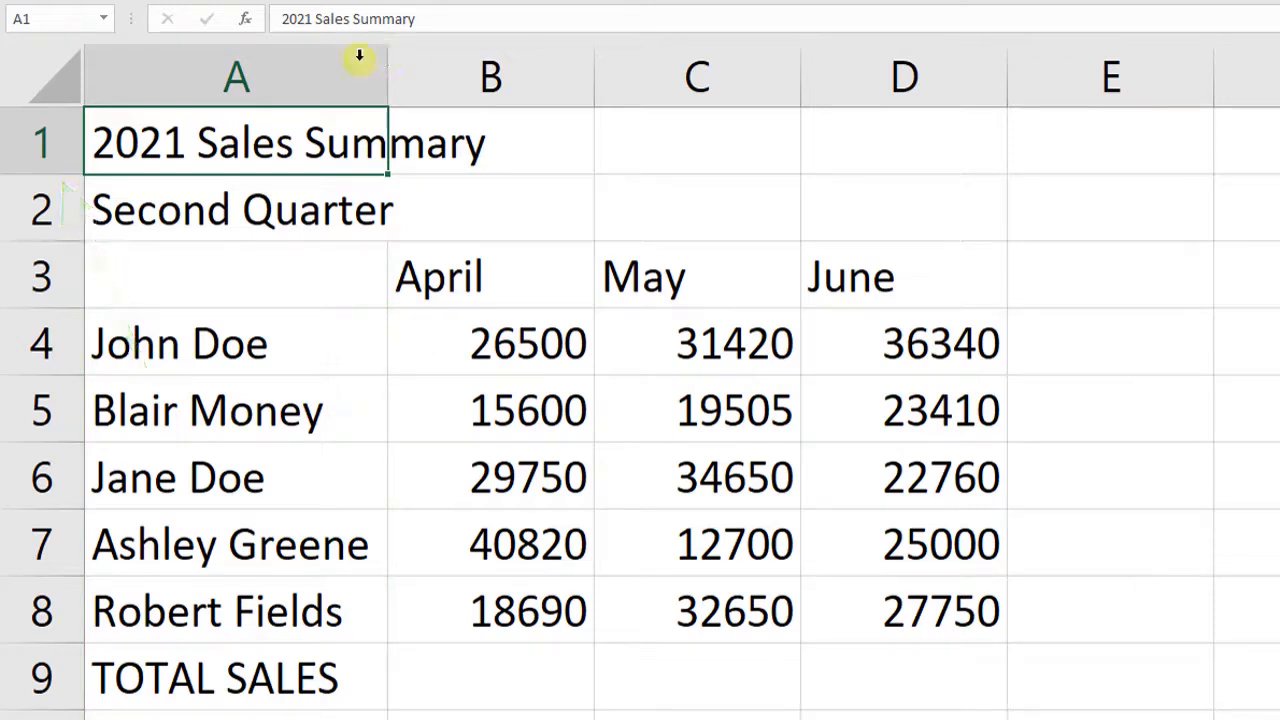
pyautogui.moveTo(23, 175)
pyautogui.mouseDown()
pyautogui.moveTo(20, 216)
pyautogui.moveTo(25, 195)
pyautogui.mouseUp()
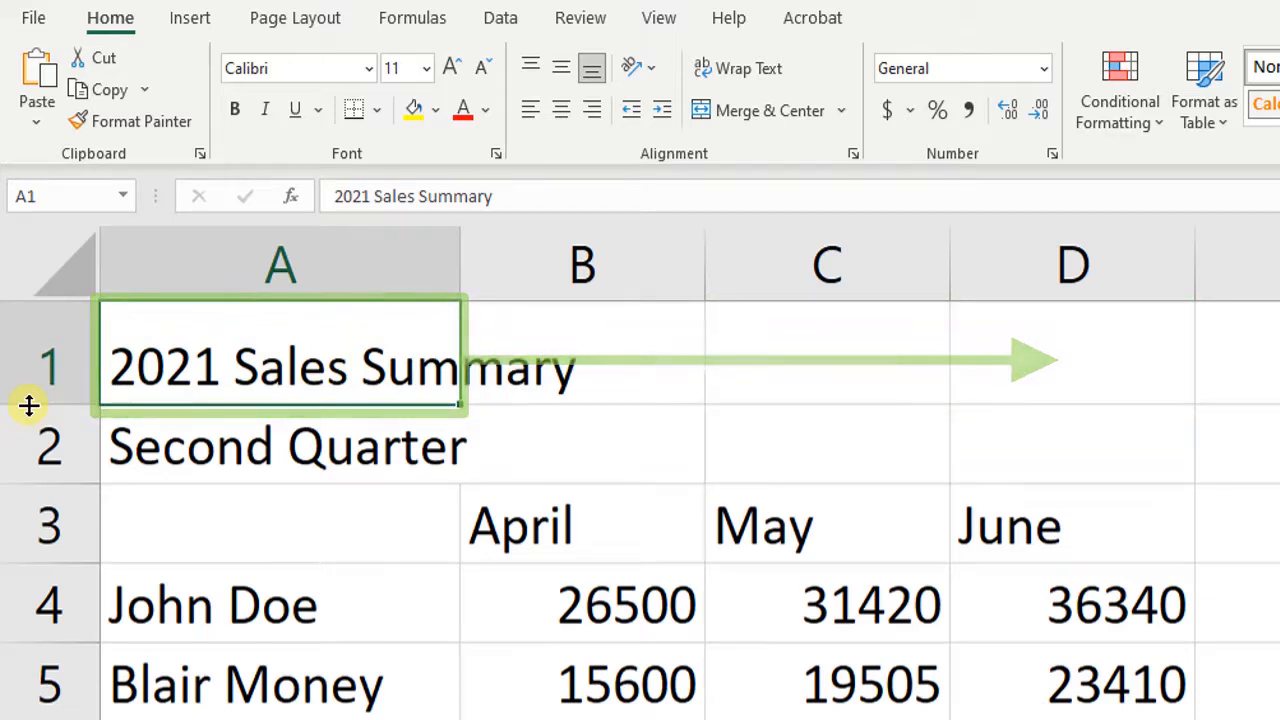
# Merge and center the "2021 Sales Summary" title across cells A1 to D1
pyautogui.moveTo(131, 366); pyautogui.dragTo(990, 362)
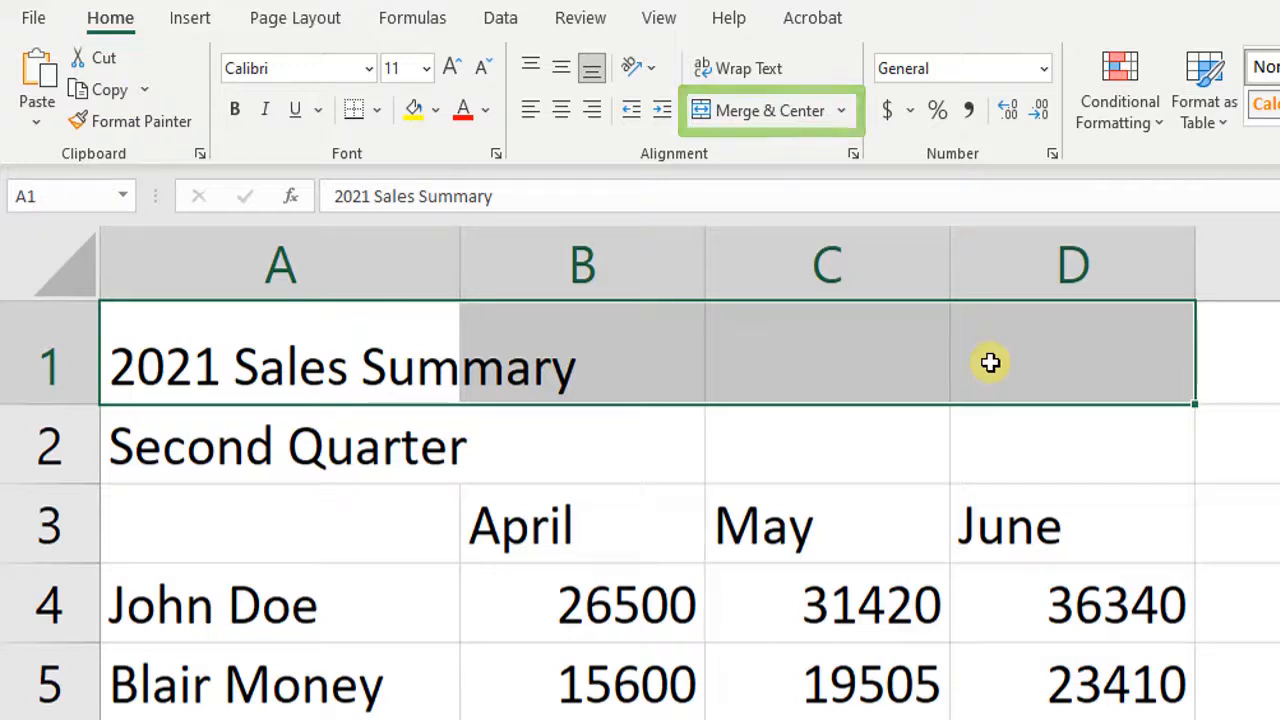
pyautogui.click(737, 108)
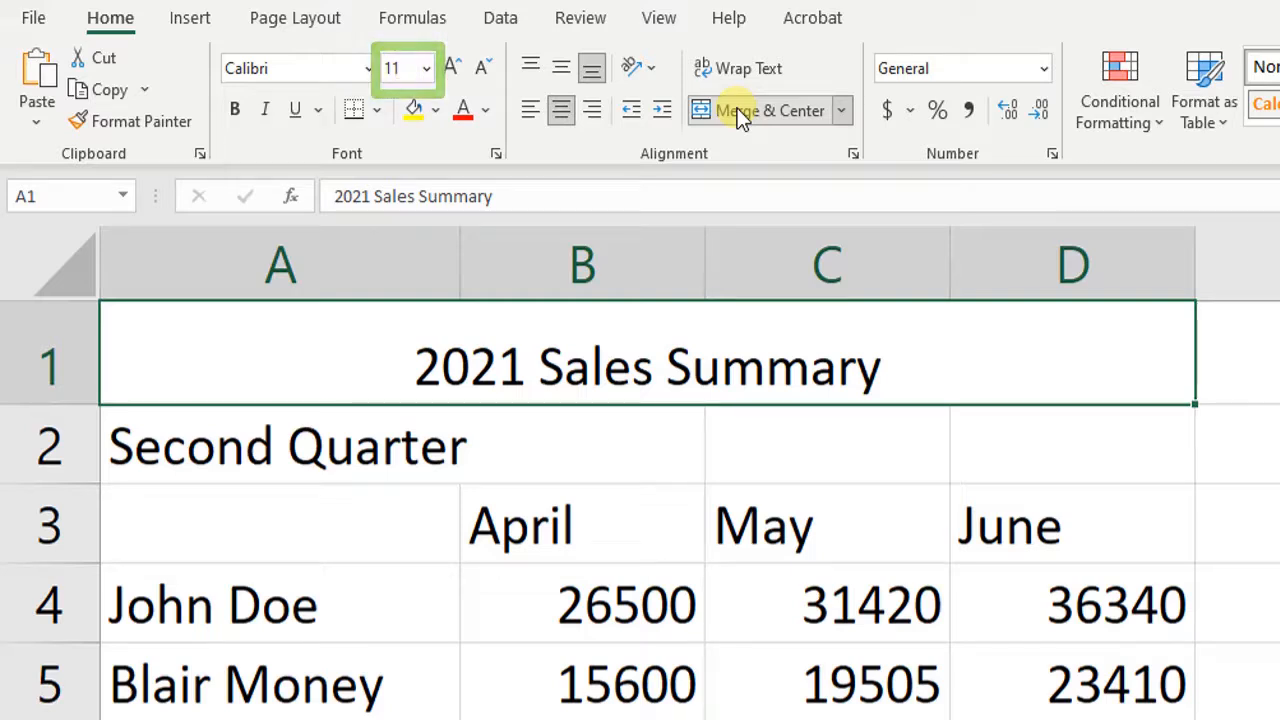
# Format the "2021 Sales Summary" title as 18-point bold text and slightly increase the height of row 1
pyautogui.click(428, 66)
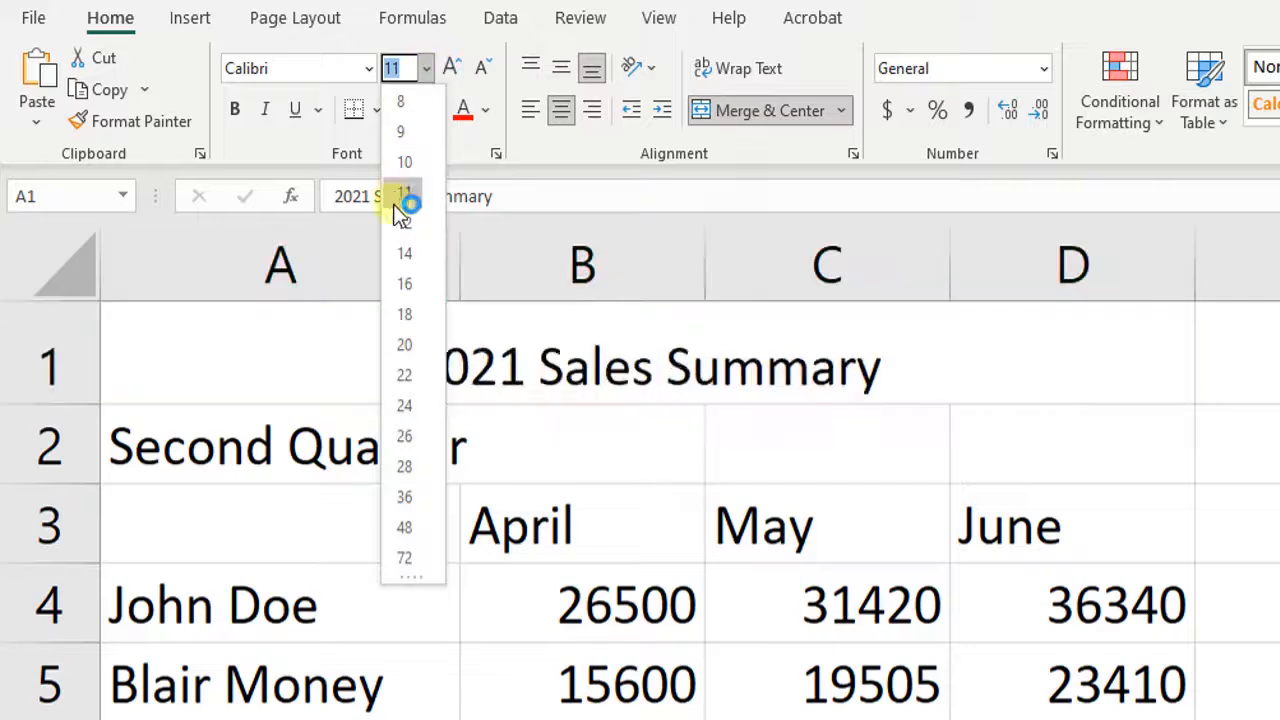
pyautogui.click(406, 316)
pyautogui.moveTo(57, 404)
pyautogui.mouseDown()
pyautogui.moveTo(57, 391)
pyautogui.moveTo(60, 408)
pyautogui.mouseUp()
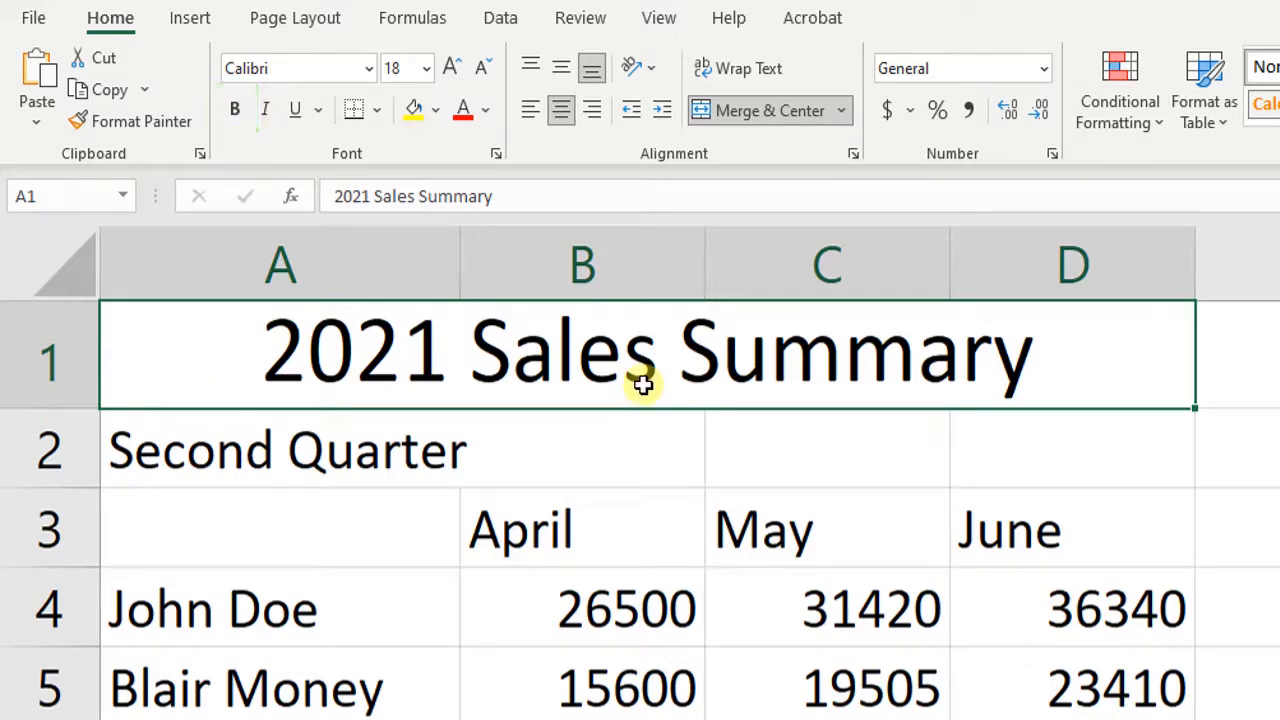
pyautogui.click(236, 112)
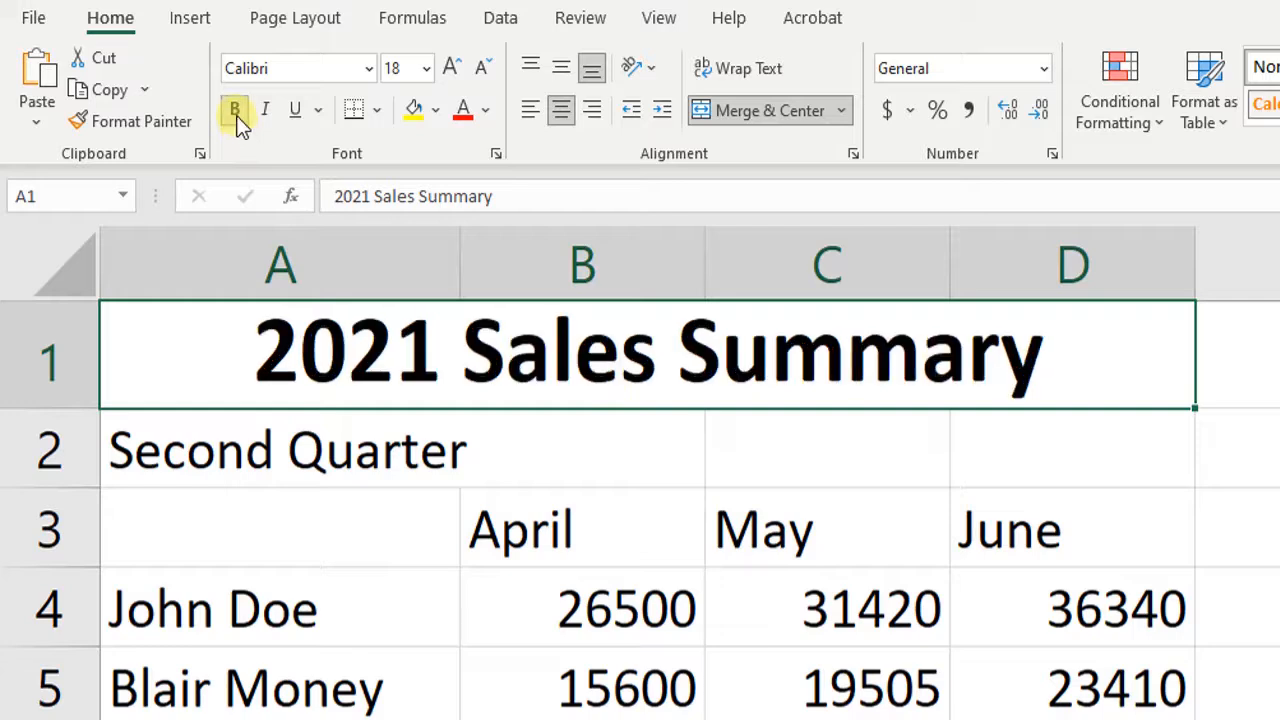
# Merge and center "Second Quarter" across cells A2 to D2 and set its font size to 14
pyautogui.moveTo(206, 428); pyautogui.dragTo(1014, 440)
pyautogui.click(758, 115)
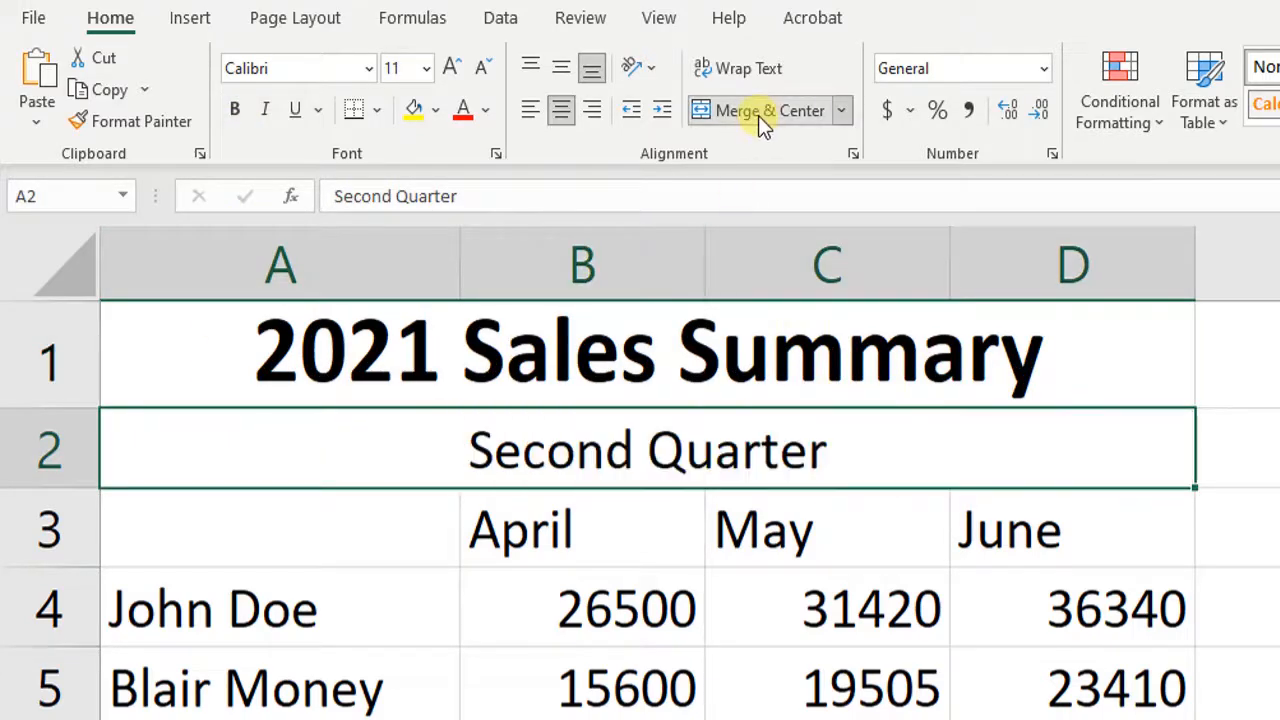
pyautogui.click(428, 70)
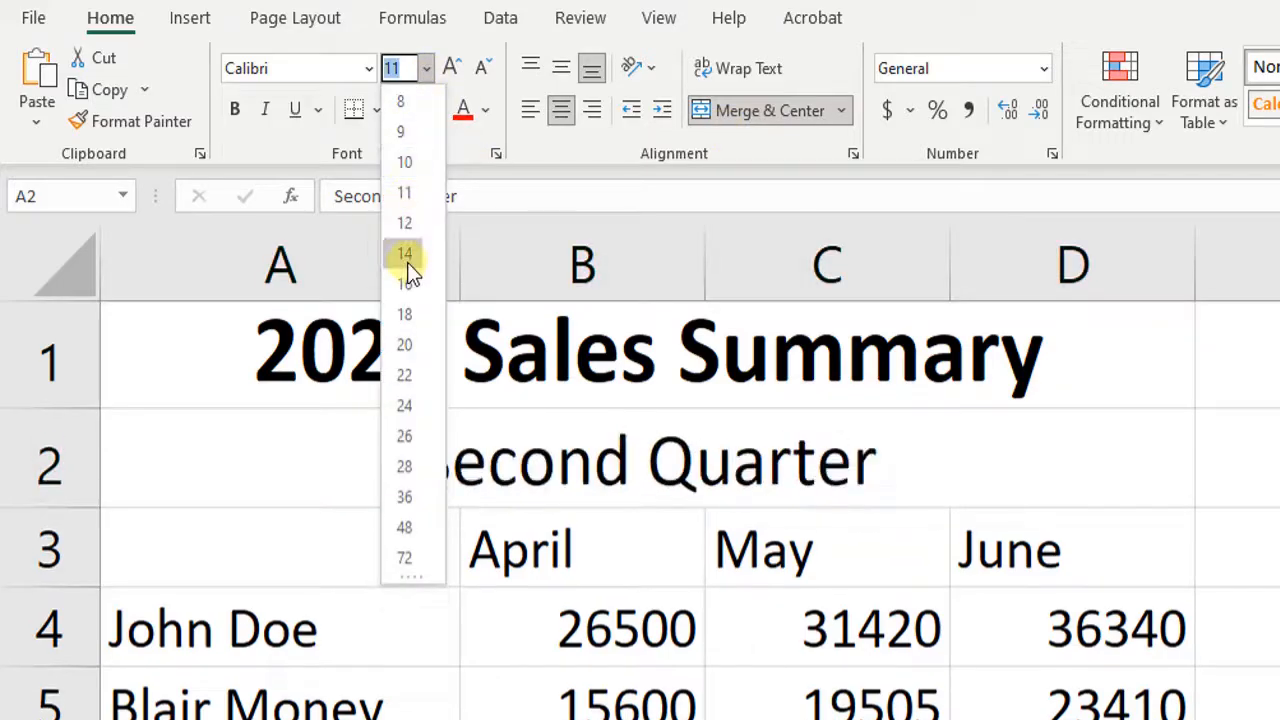
pyautogui.click(410, 252)
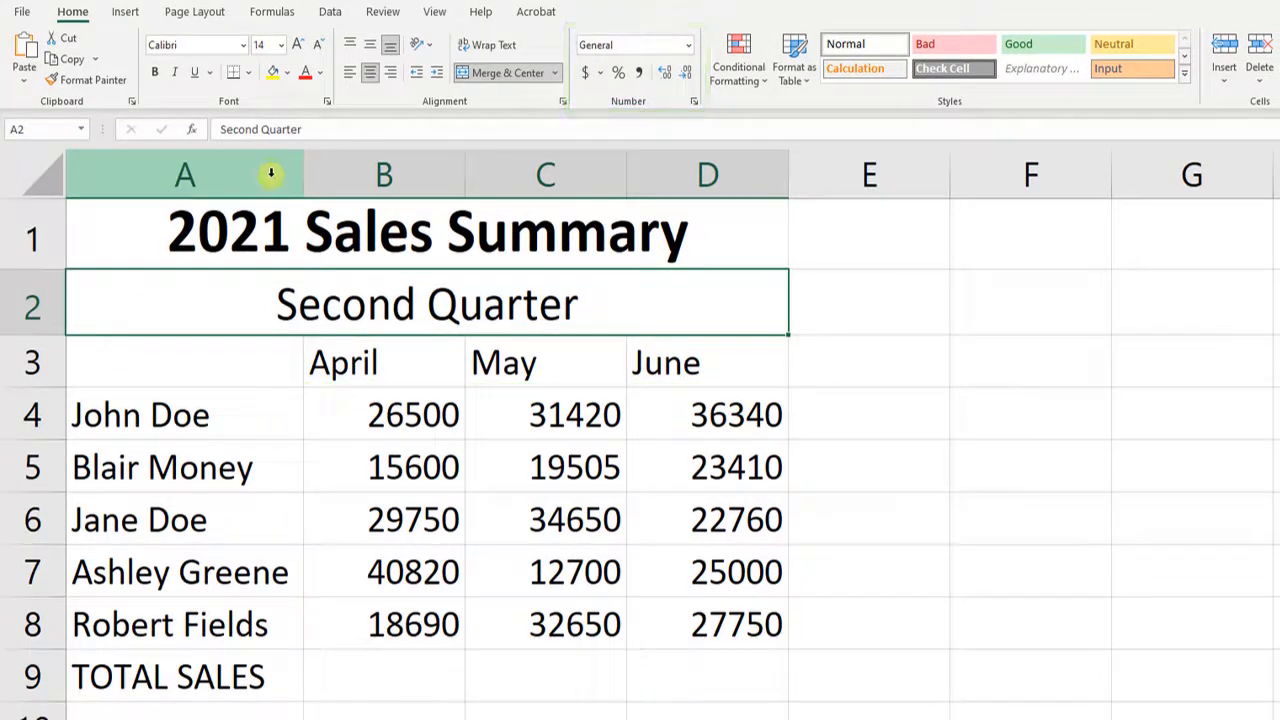
# Format the sales figures in cells B4 to D8 as Currency with no decimal places
pyautogui.moveTo(405, 408); pyautogui.dragTo(760, 627)
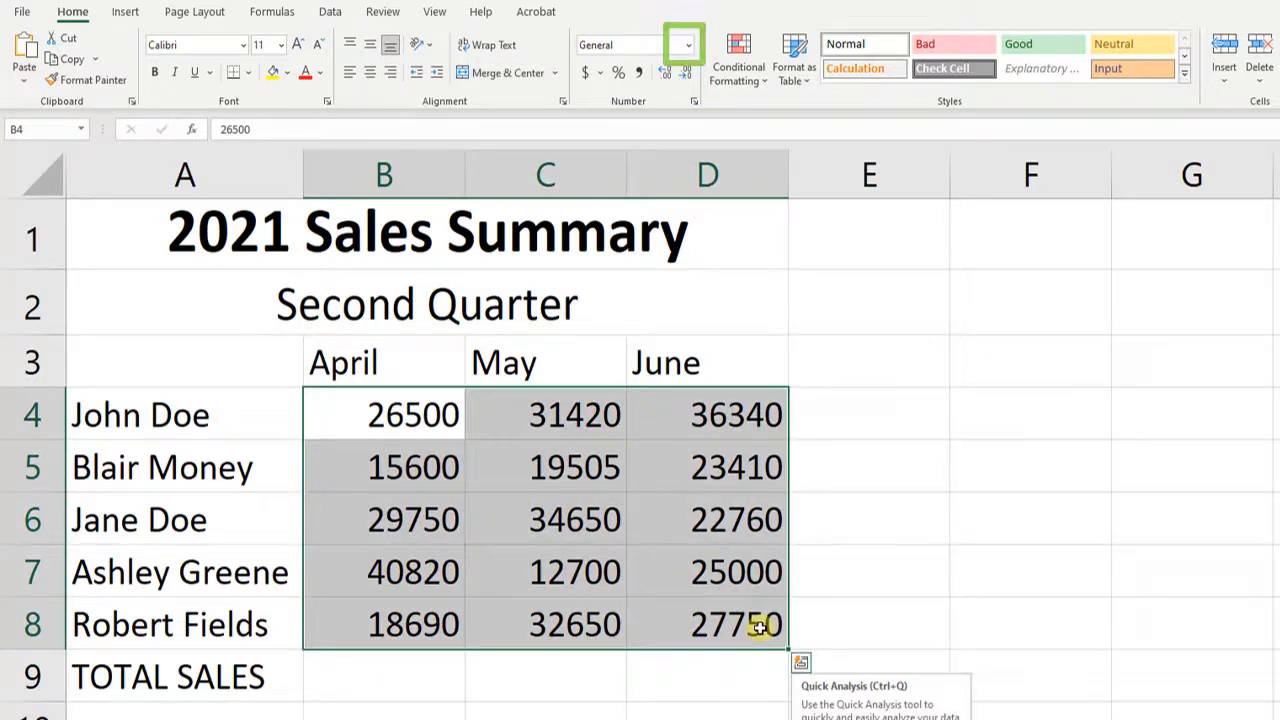
pyautogui.click(688, 45)
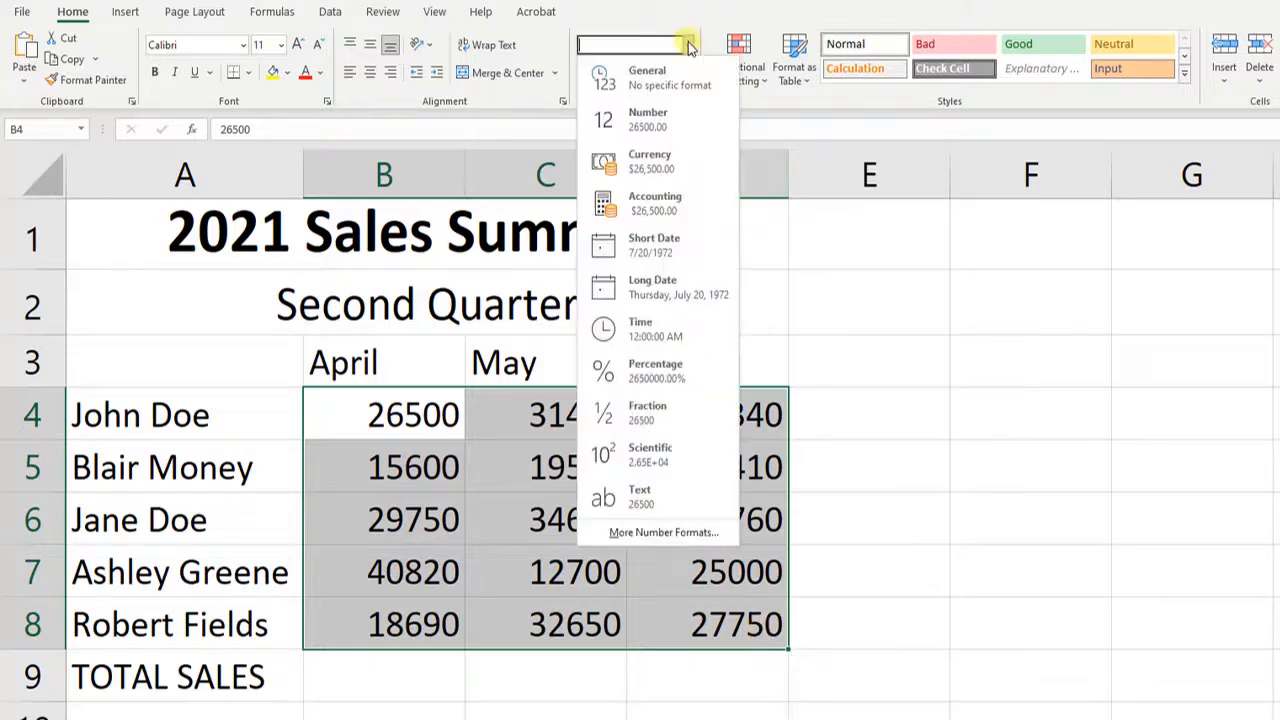
pyautogui.click(697, 173)
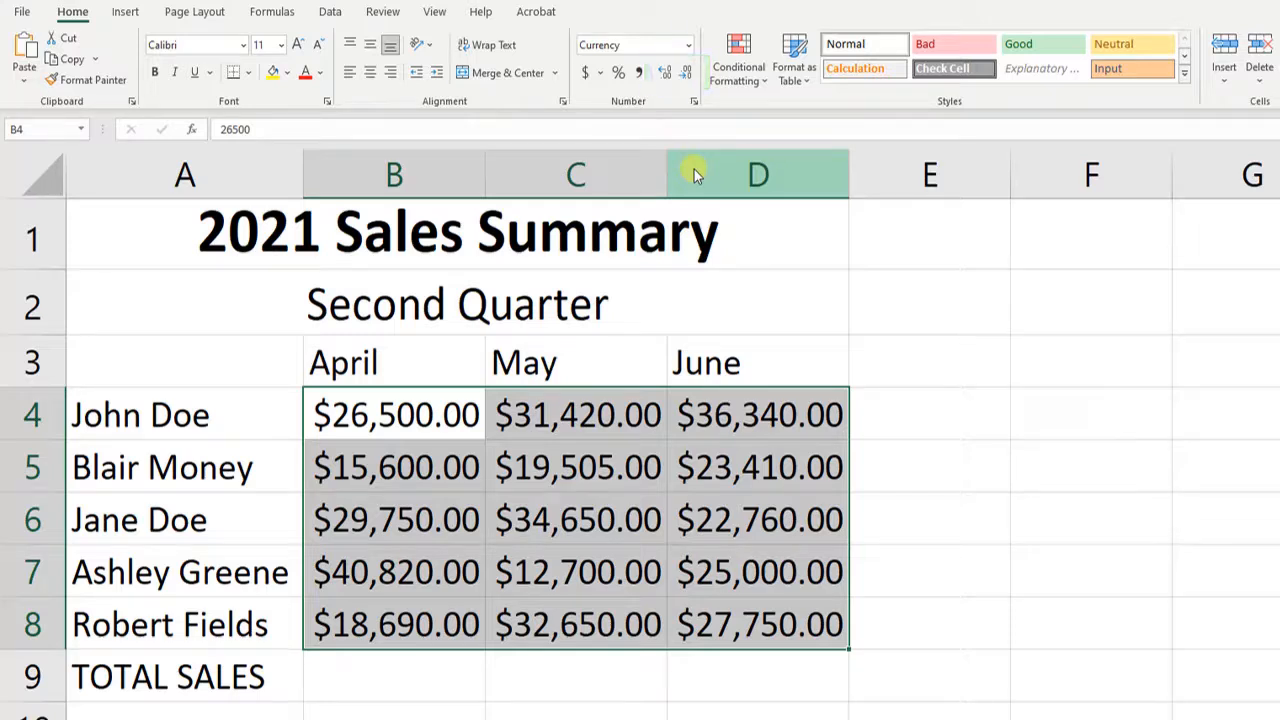
pyautogui.click(686, 74)
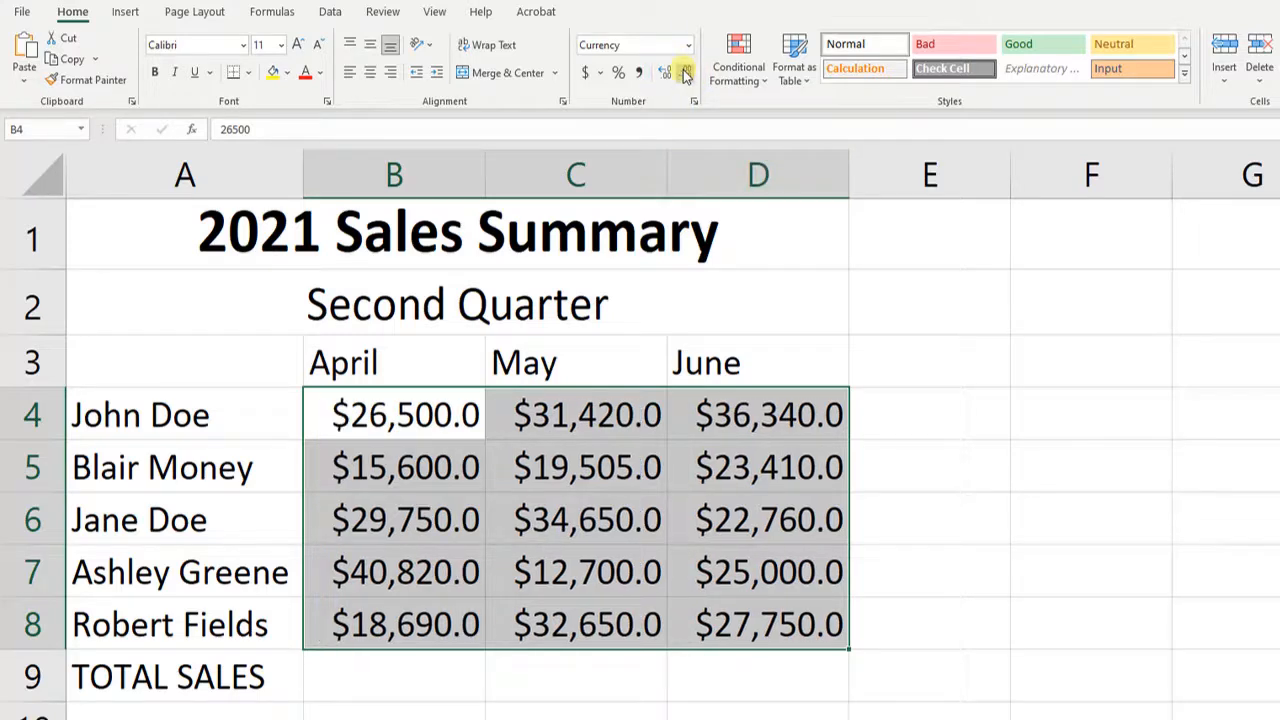
pyautogui.click(686, 74)
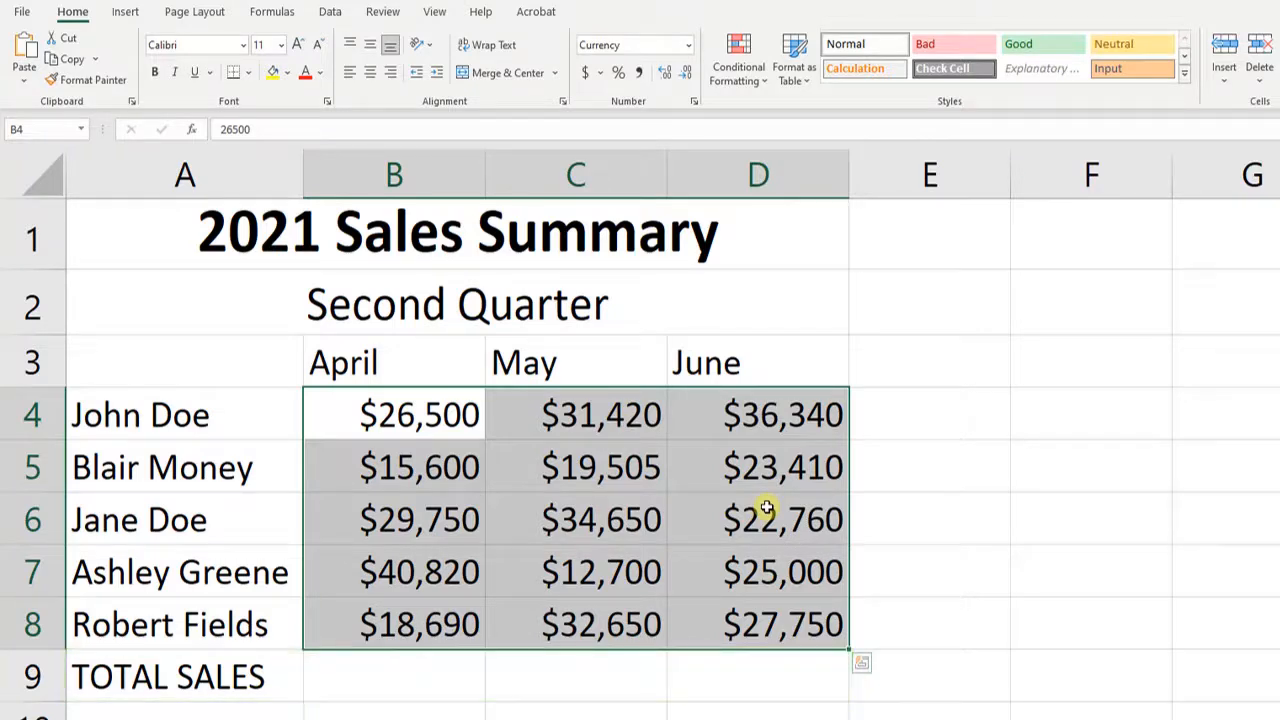
# Apply a Top and Bottom Border to the TOTAL SALES row, cells A9 to D9
pyautogui.click(243, 686)
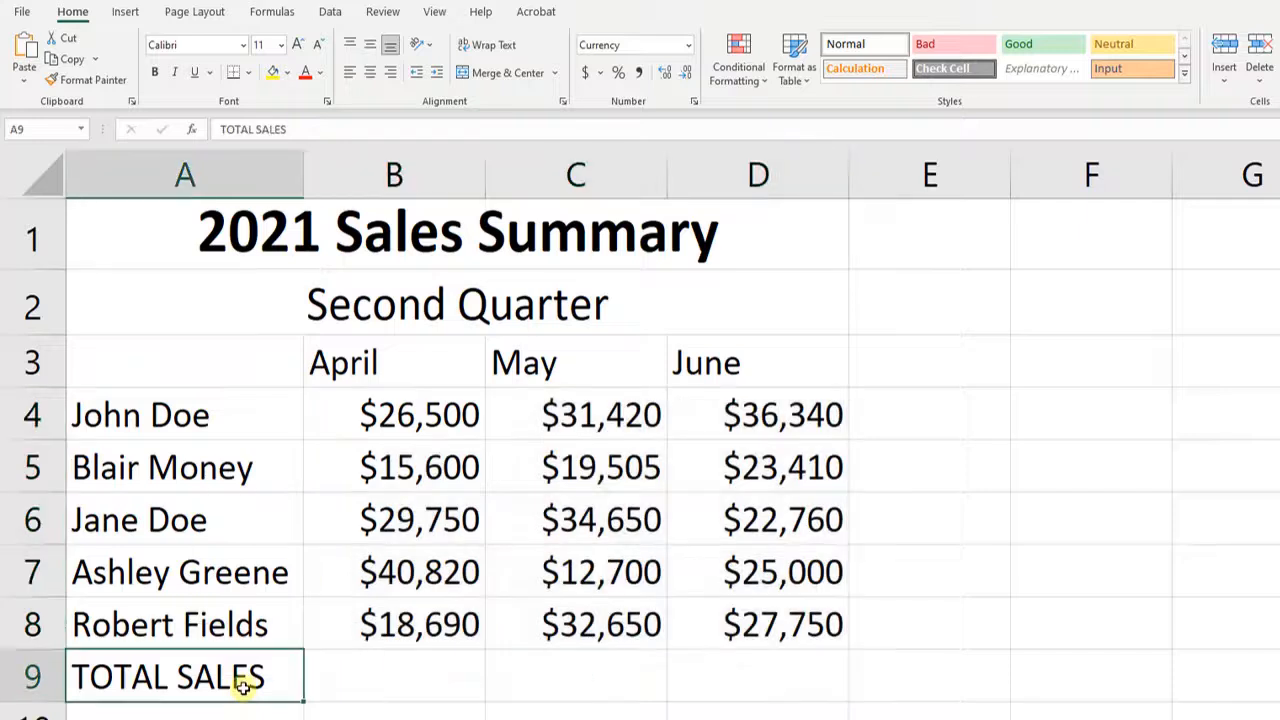
pyautogui.moveTo(243, 686); pyautogui.dragTo(691, 689)
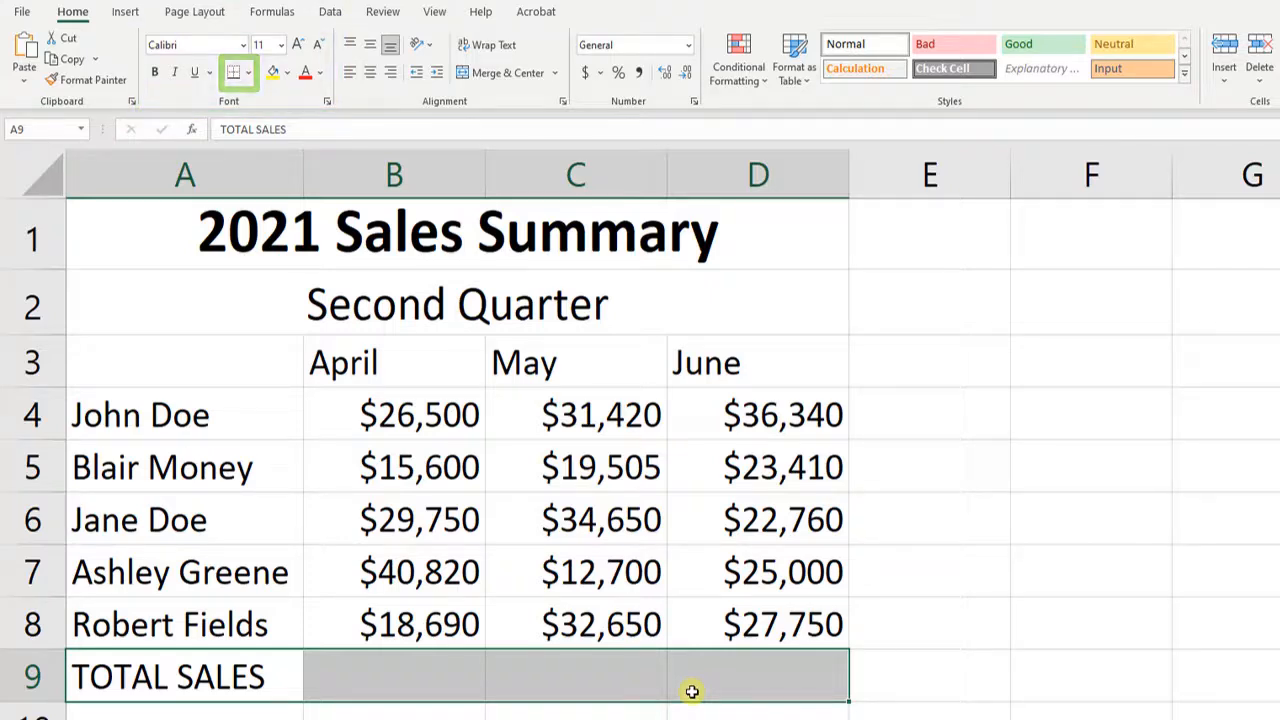
pyautogui.click(249, 74)
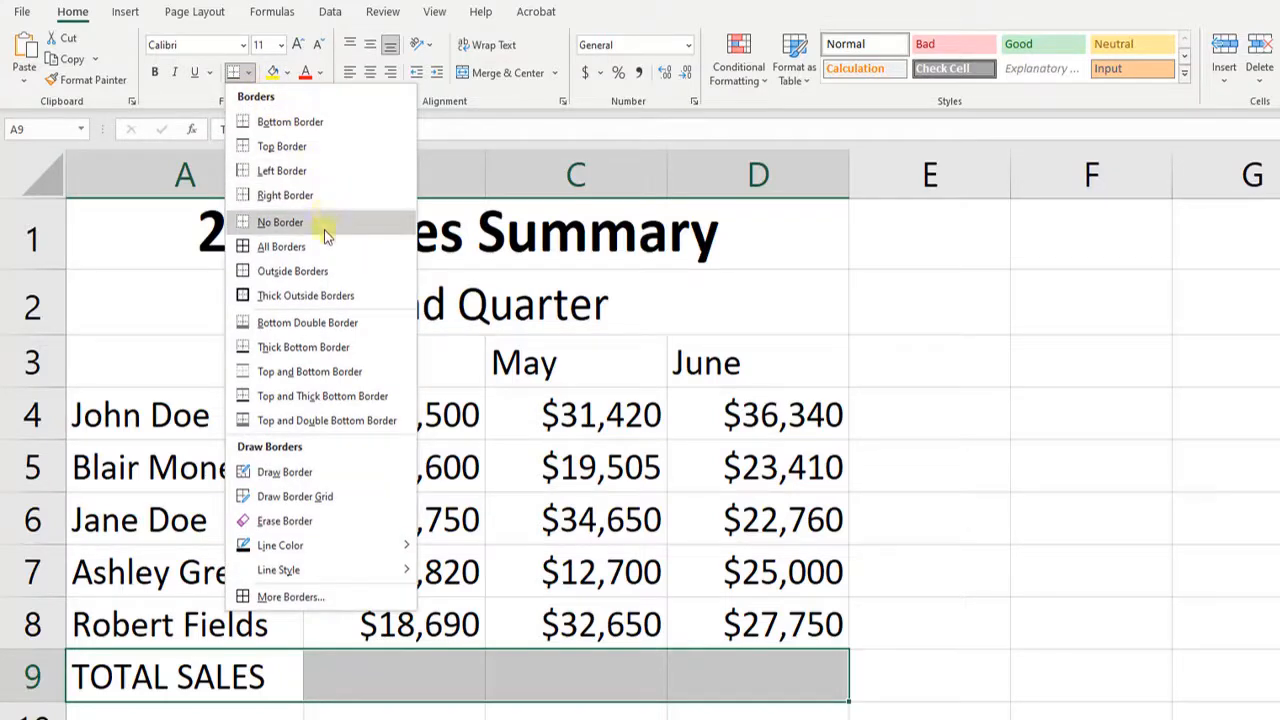
pyautogui.click(342, 376)
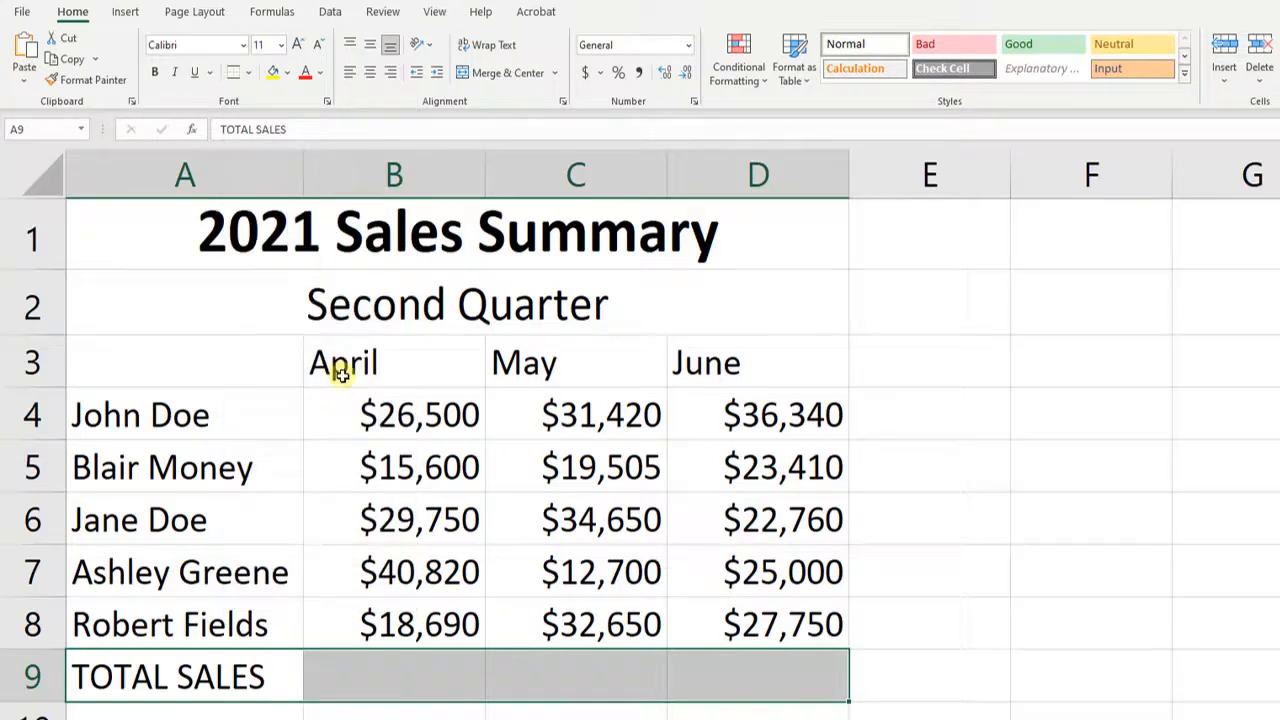
pyautogui.click(185, 712)
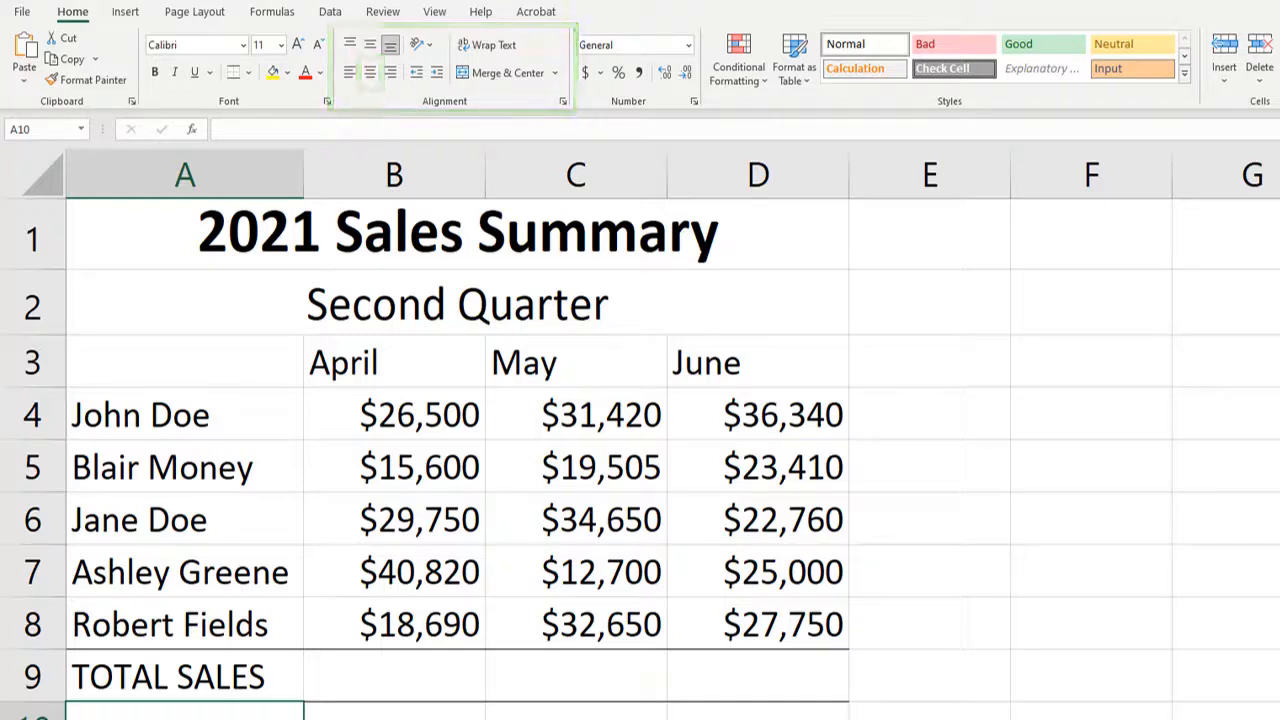
# Center the month headings in cells B3 to D3 and angle their text counterclockwise
pyautogui.moveTo(383, 369); pyautogui.dragTo(726, 374)
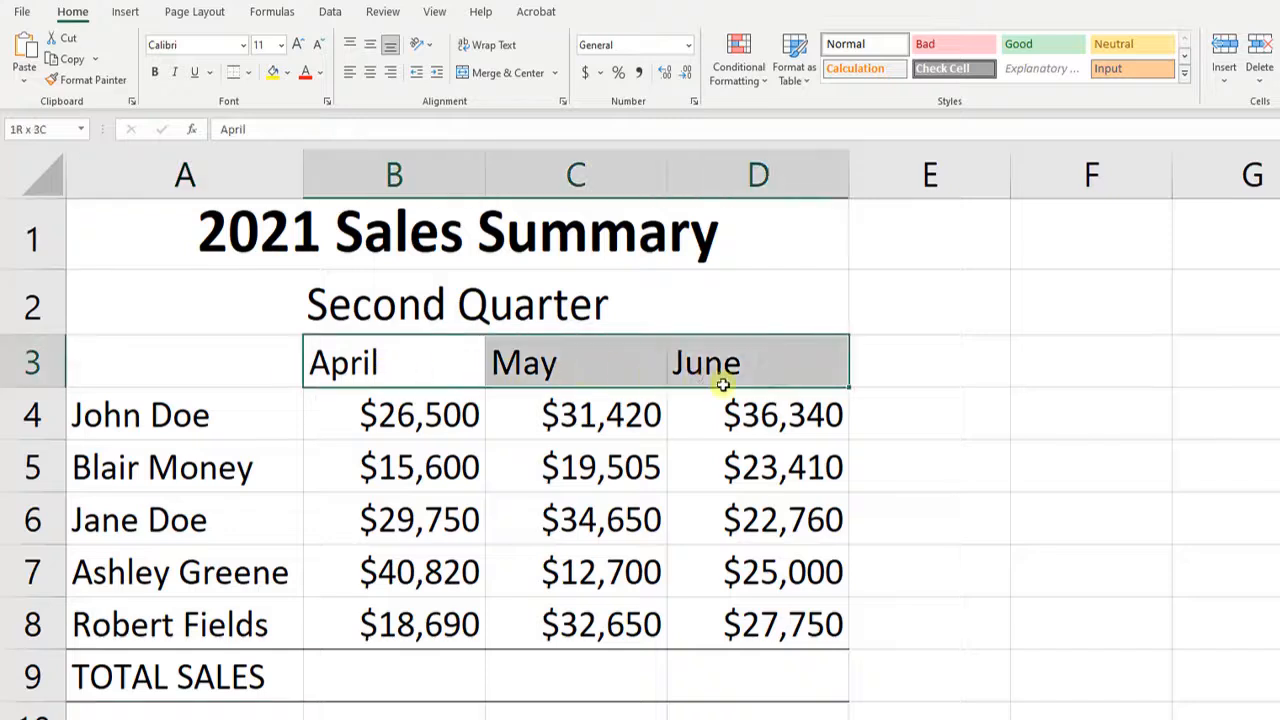
pyautogui.click(370, 74)
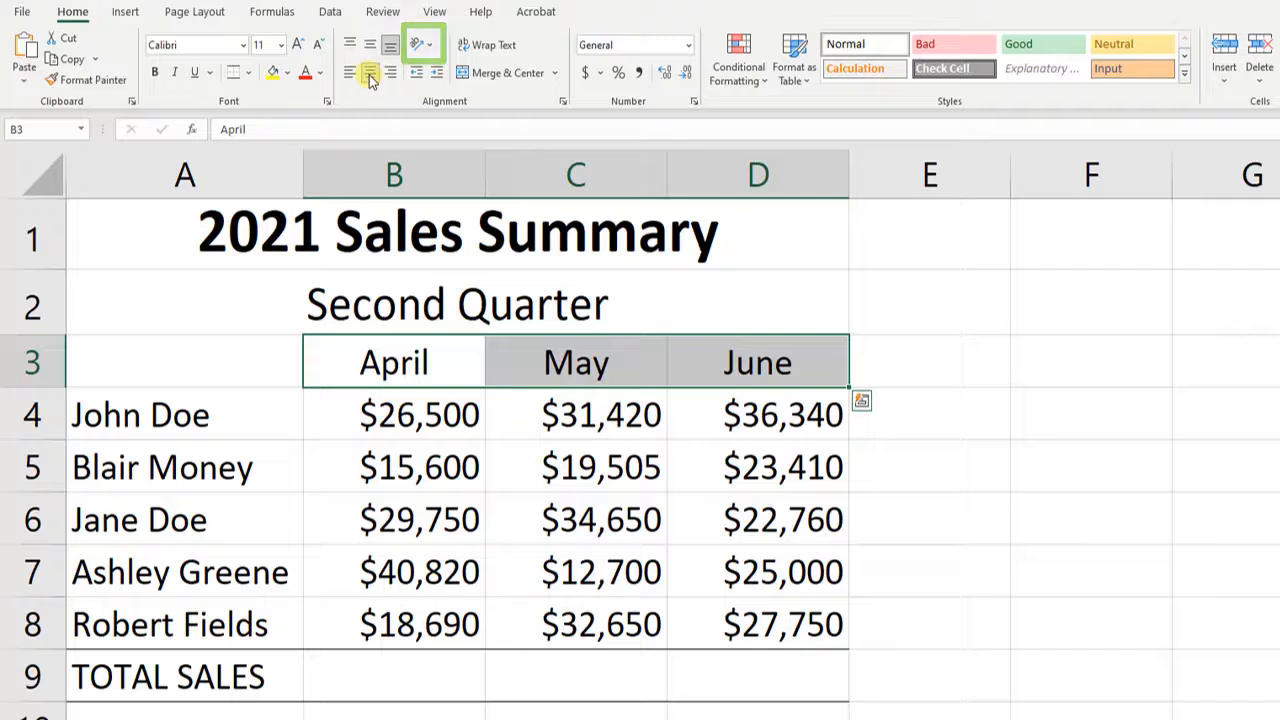
pyautogui.click(414, 48)
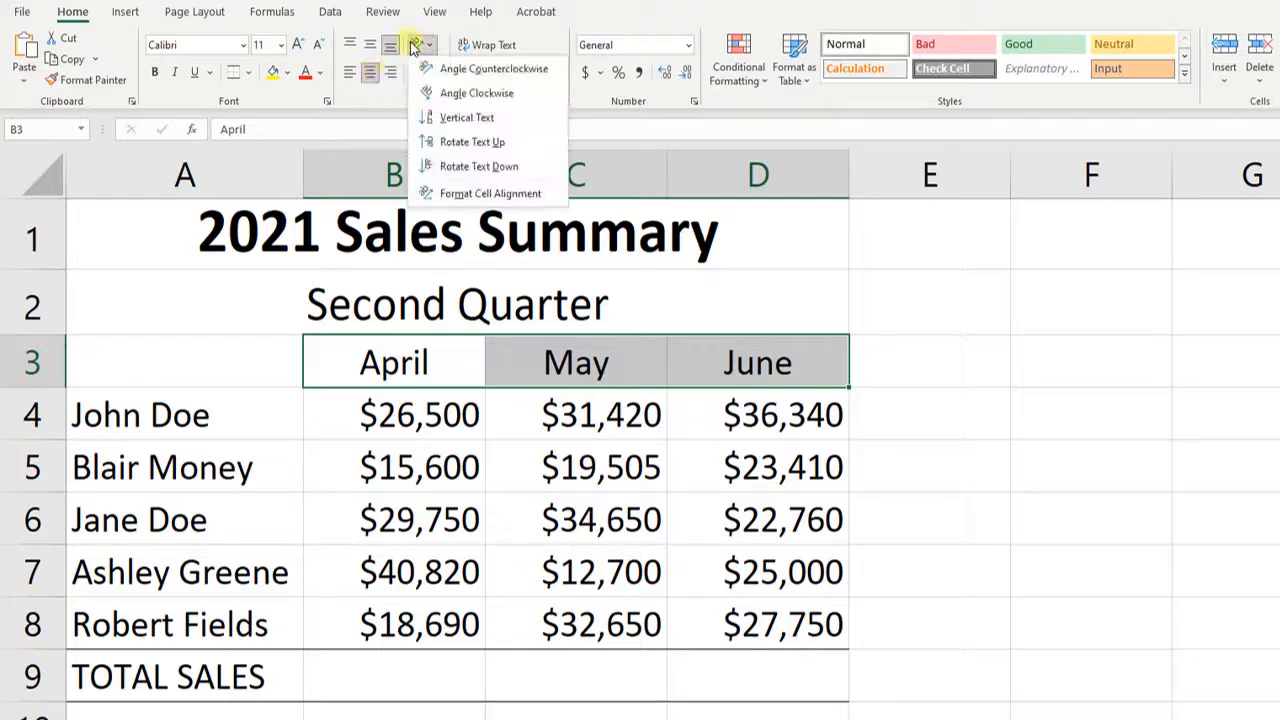
pyautogui.click(467, 69)
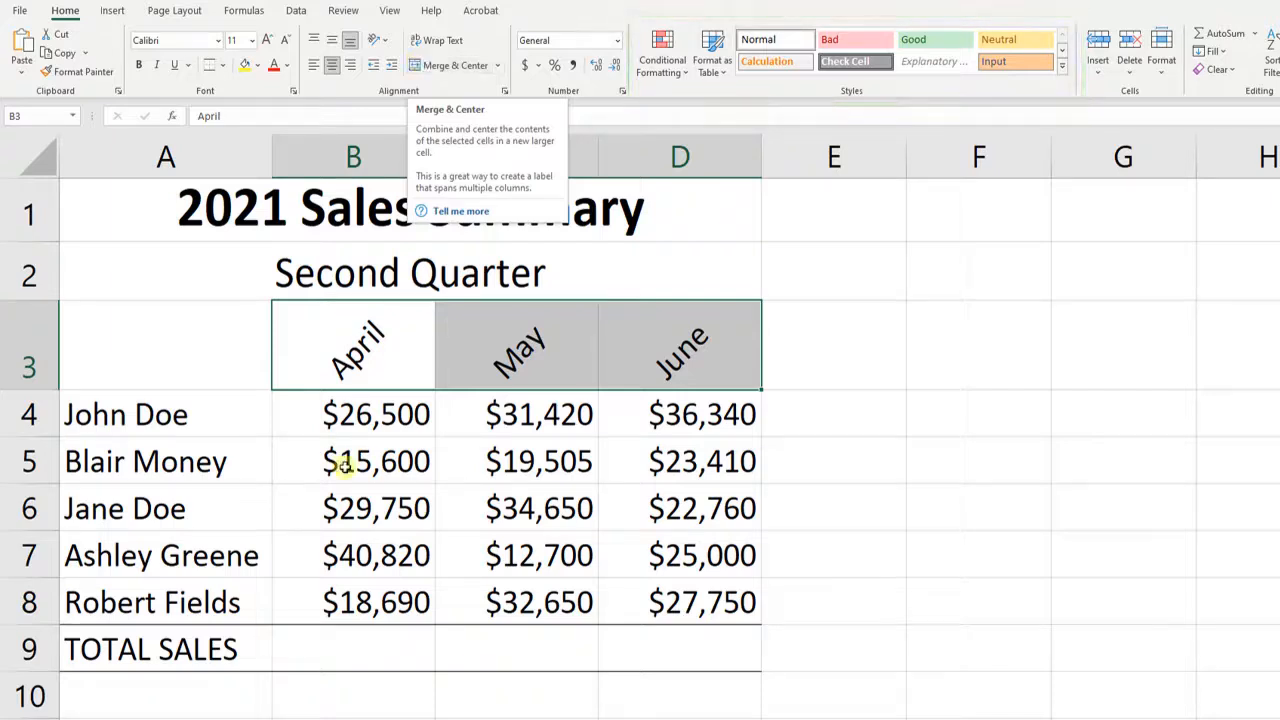
# Apply the Good cell style to the TOTAL SALES row, cells A9 to D9
pyautogui.click(313, 653)
pyautogui.moveTo(217, 654); pyautogui.dragTo(689, 660)
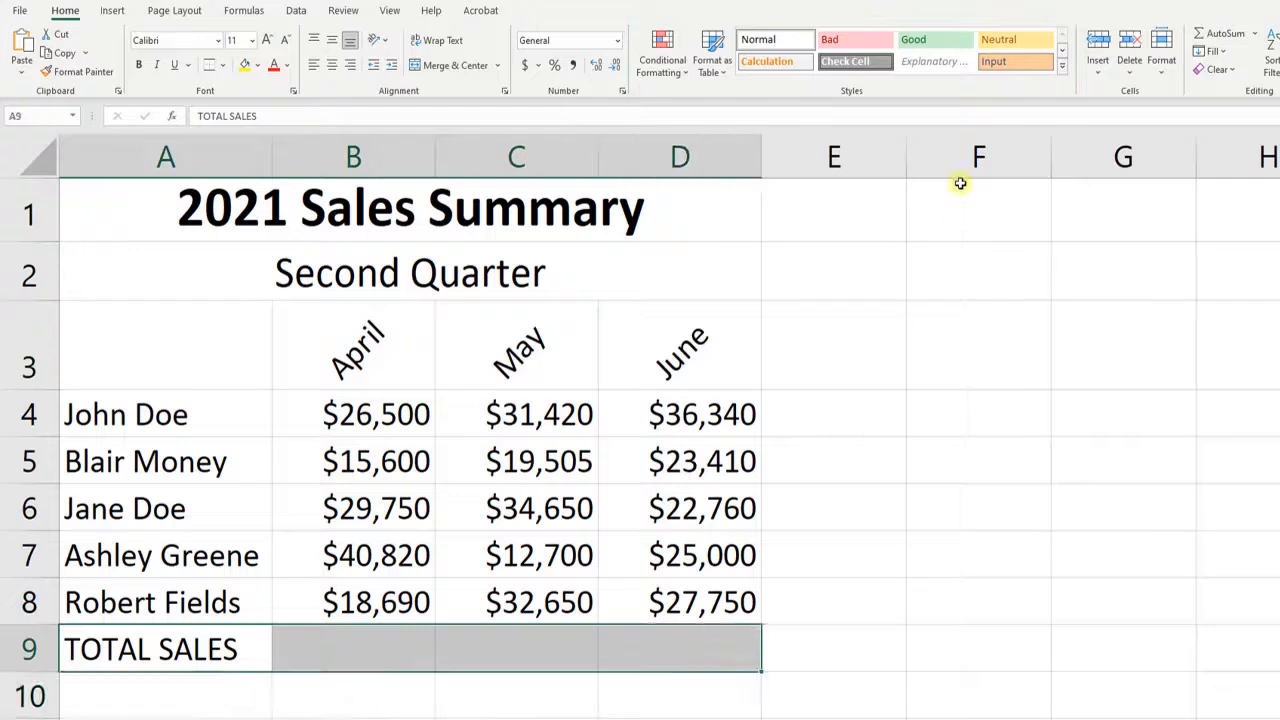
pyautogui.click(940, 46)
pyautogui.click(806, 651)
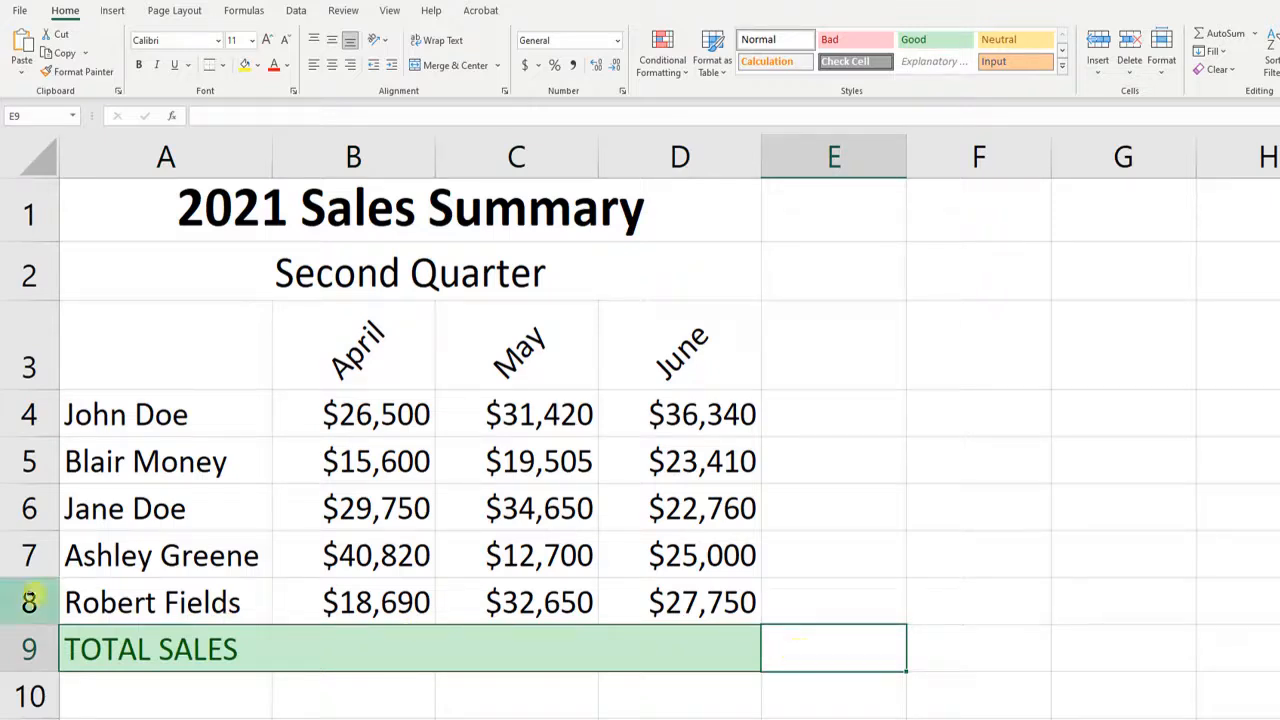
# Insert a blank row above row 8 and a blank column before the April column
pyautogui.click(8, 601)
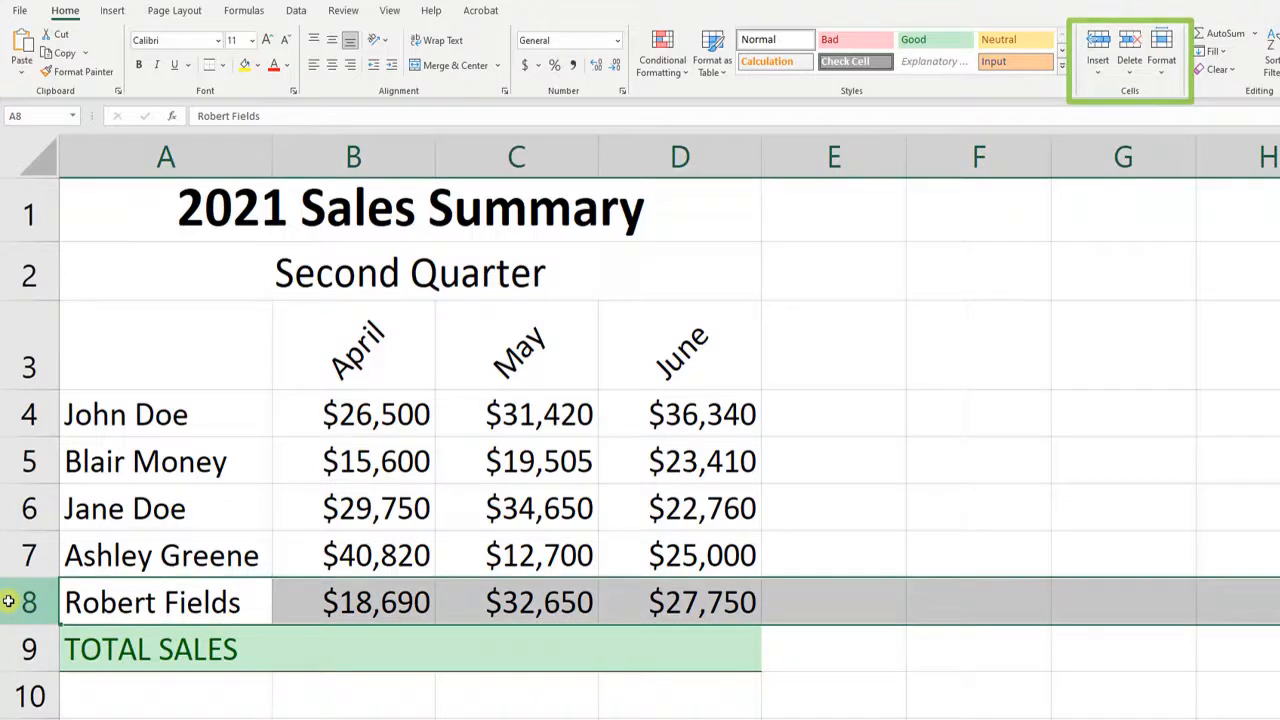
pyautogui.click(1098, 45)
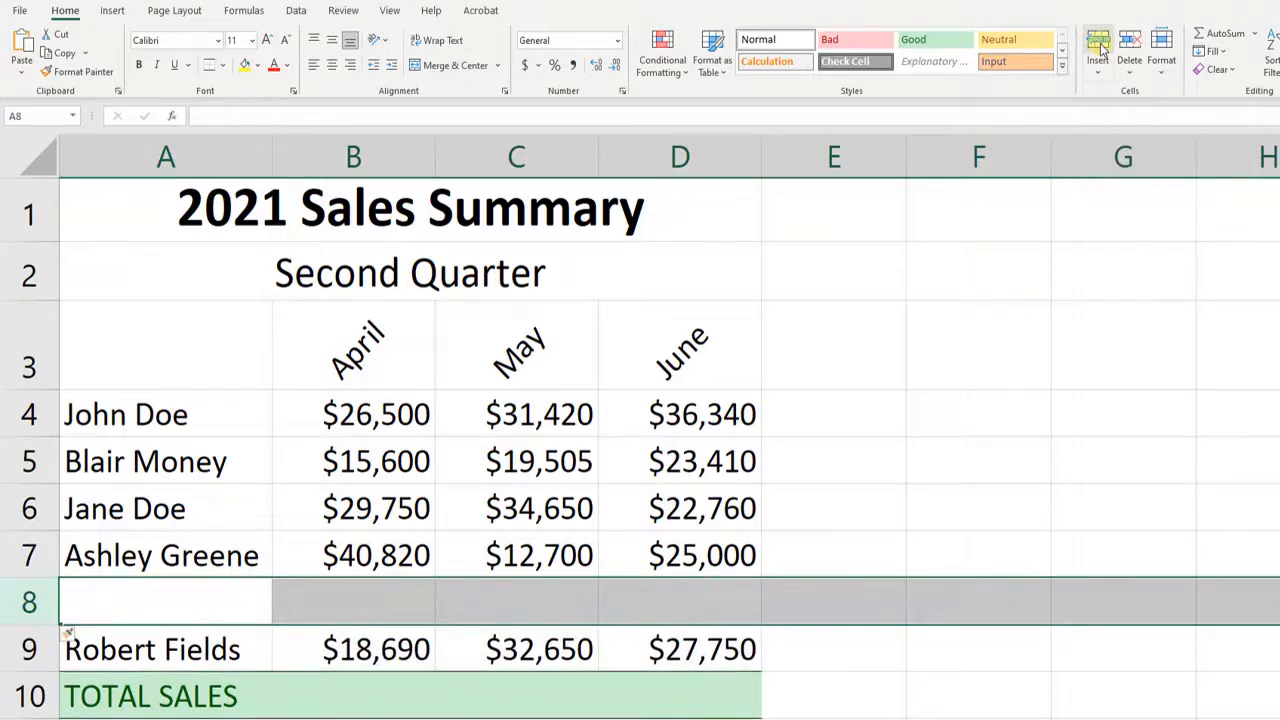
pyautogui.click(834, 603)
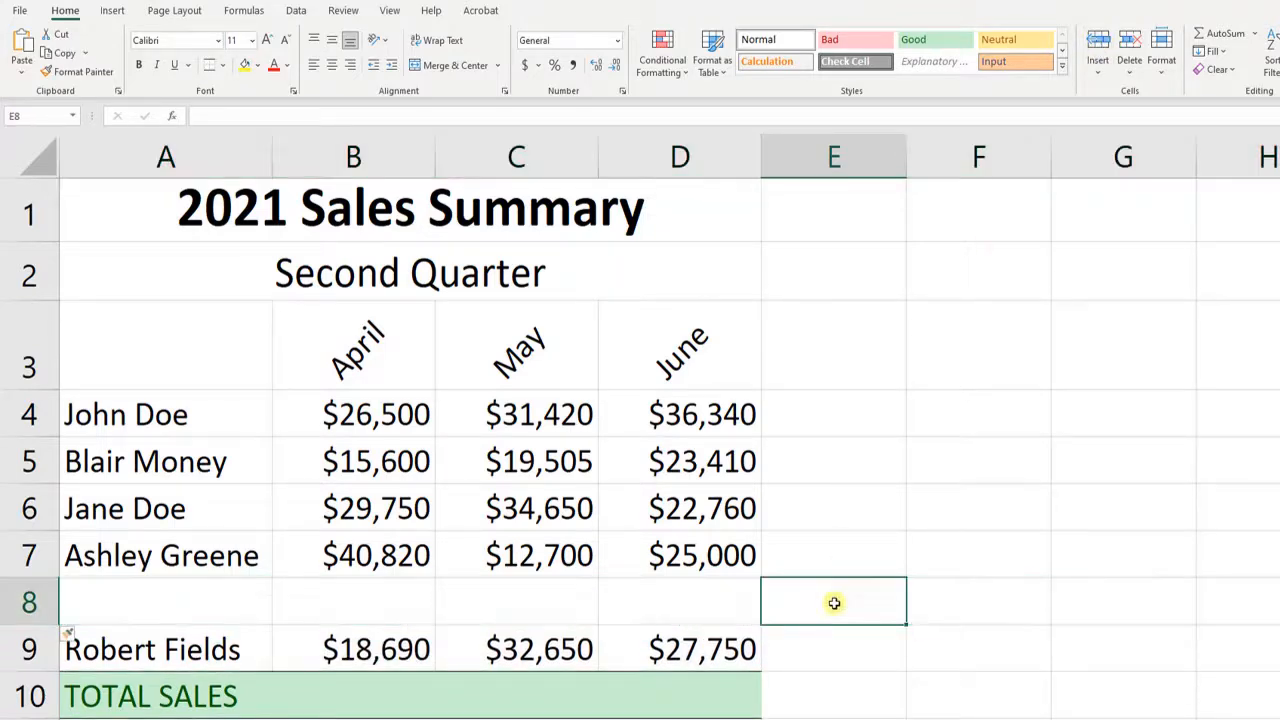
pyautogui.click(402, 154)
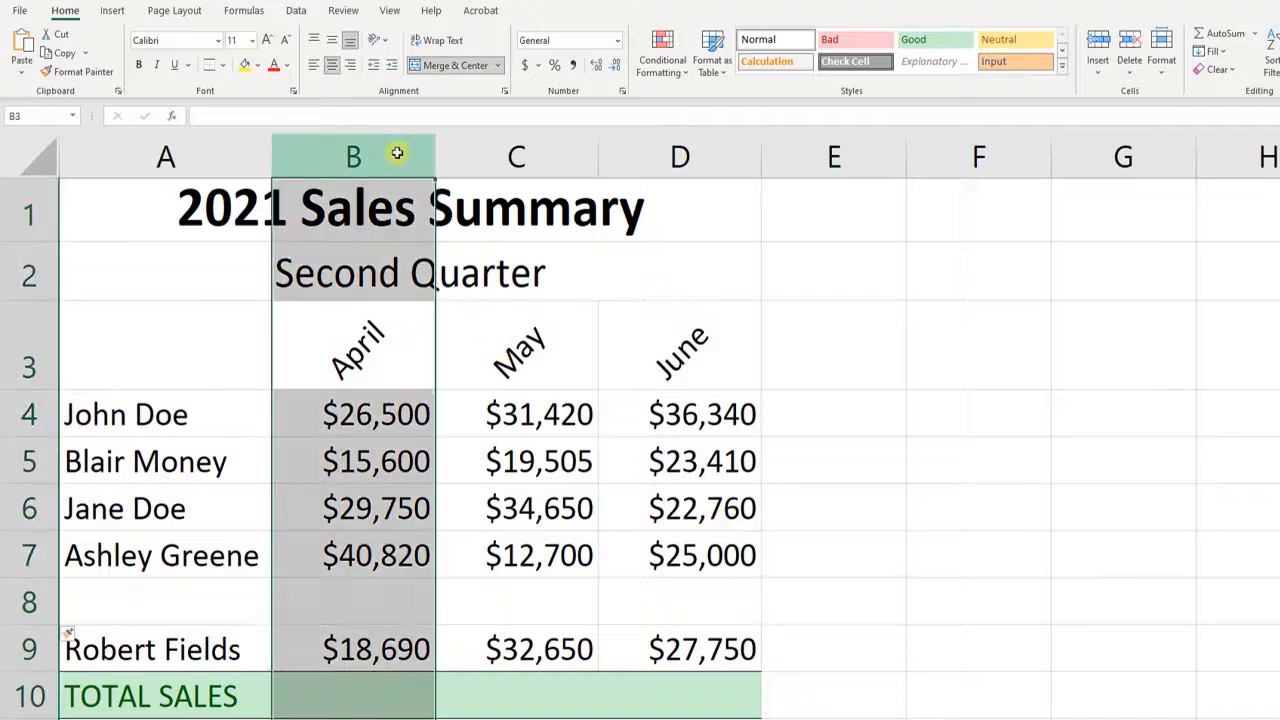
pyautogui.click(1098, 40)
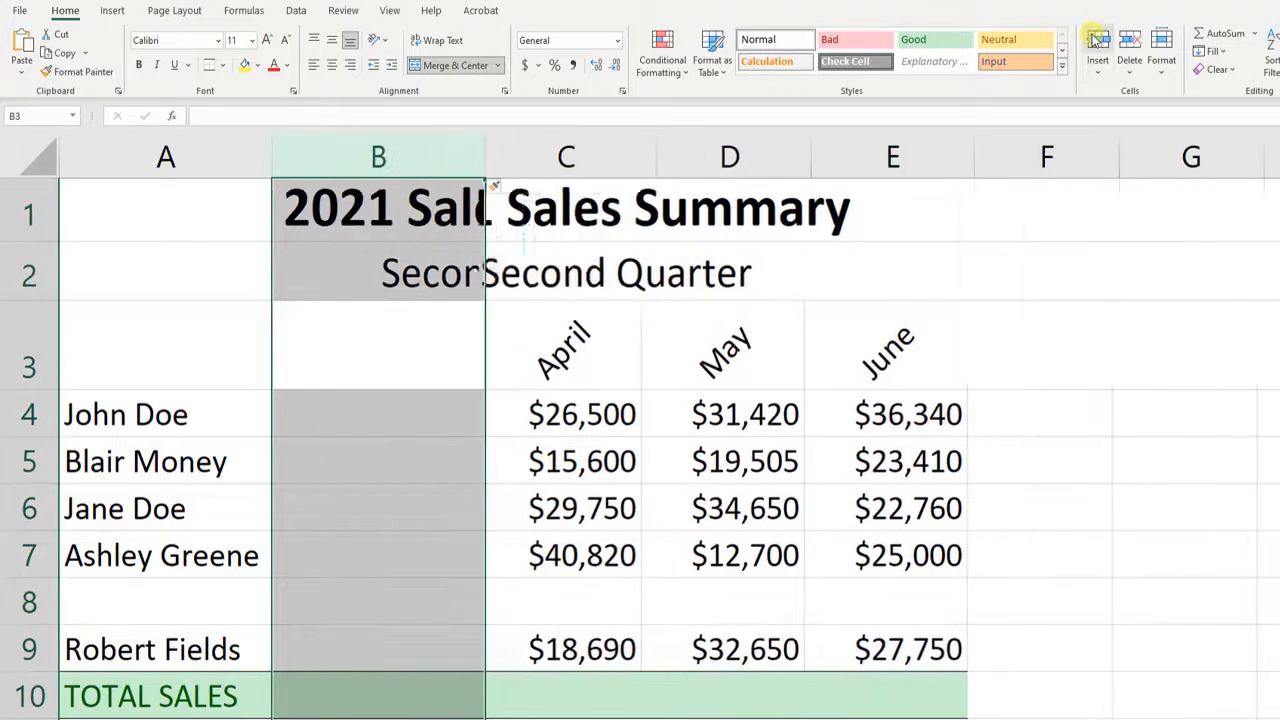
pyautogui.click(1033, 357)
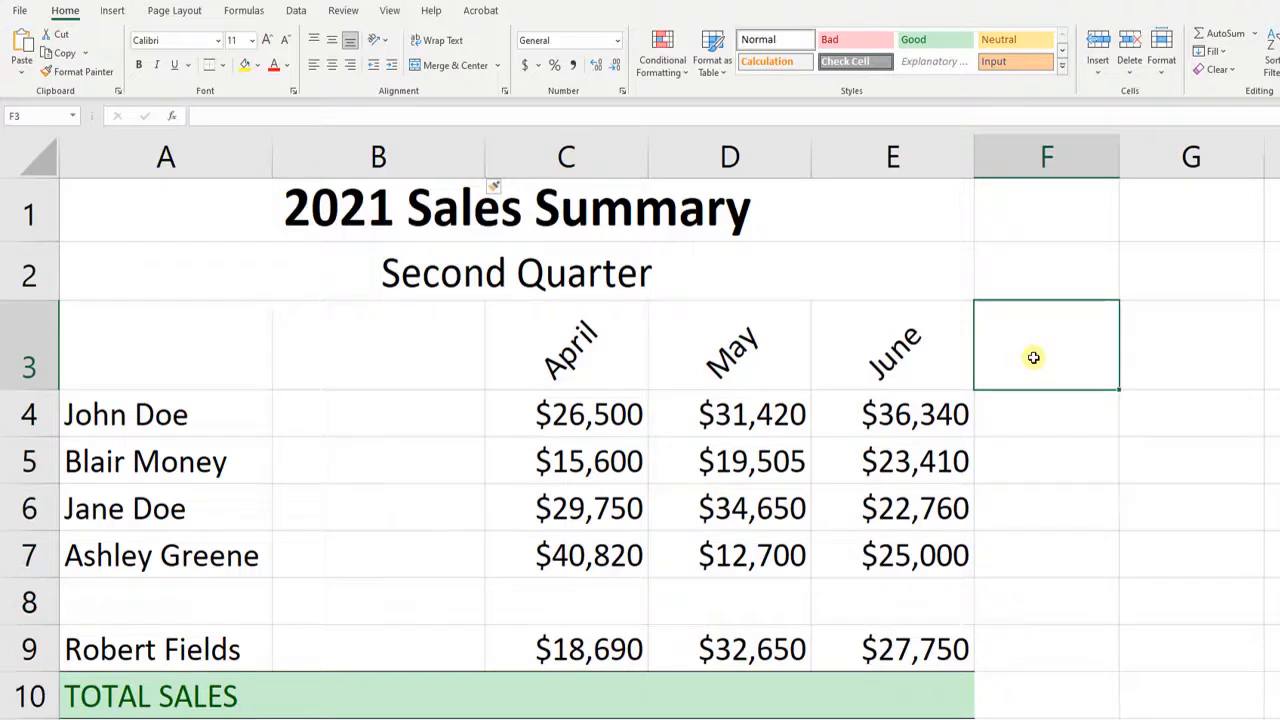
# Delete the blank column B and the blank row 8 from the sales table
pyautogui.click(415, 161)
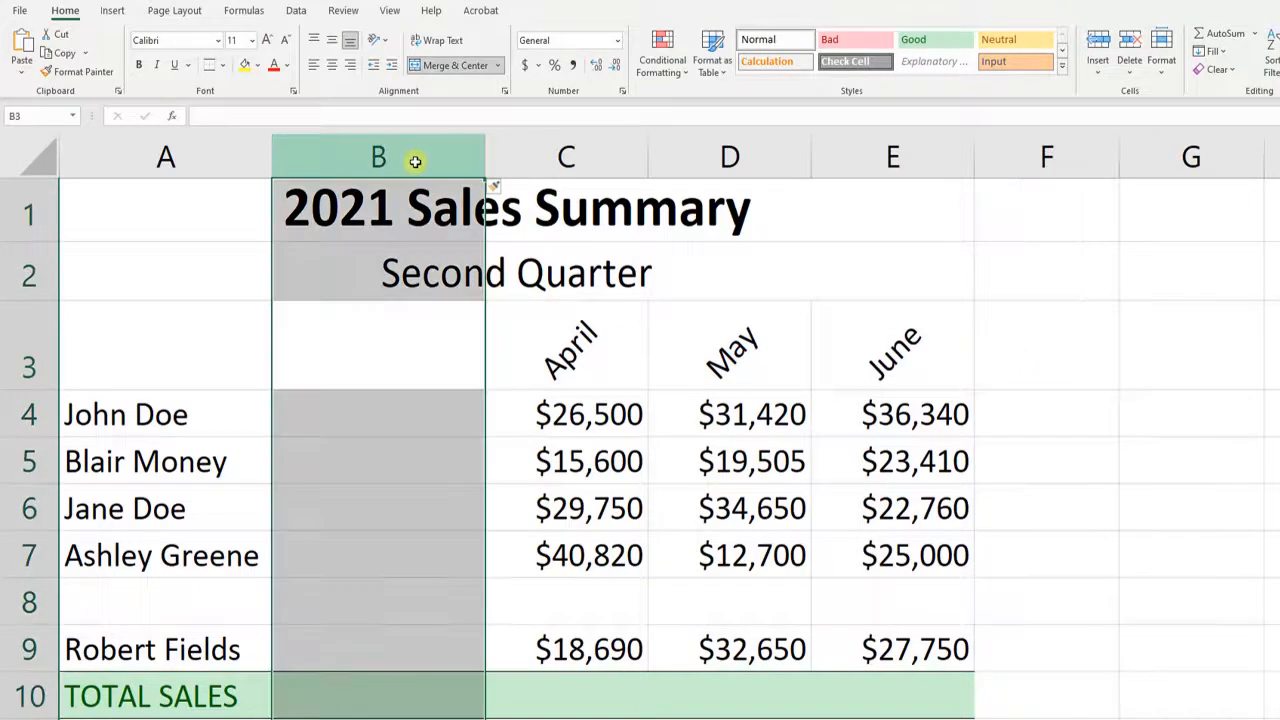
pyautogui.click(1130, 42)
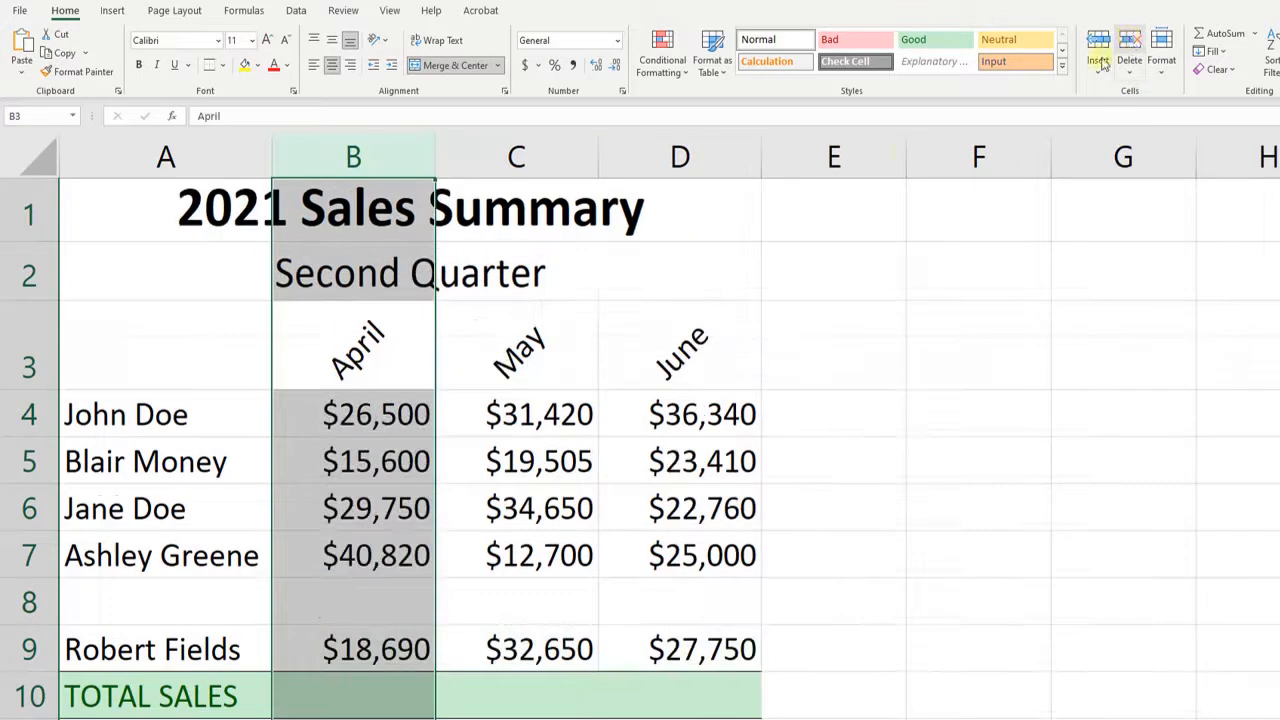
pyautogui.click(27, 604)
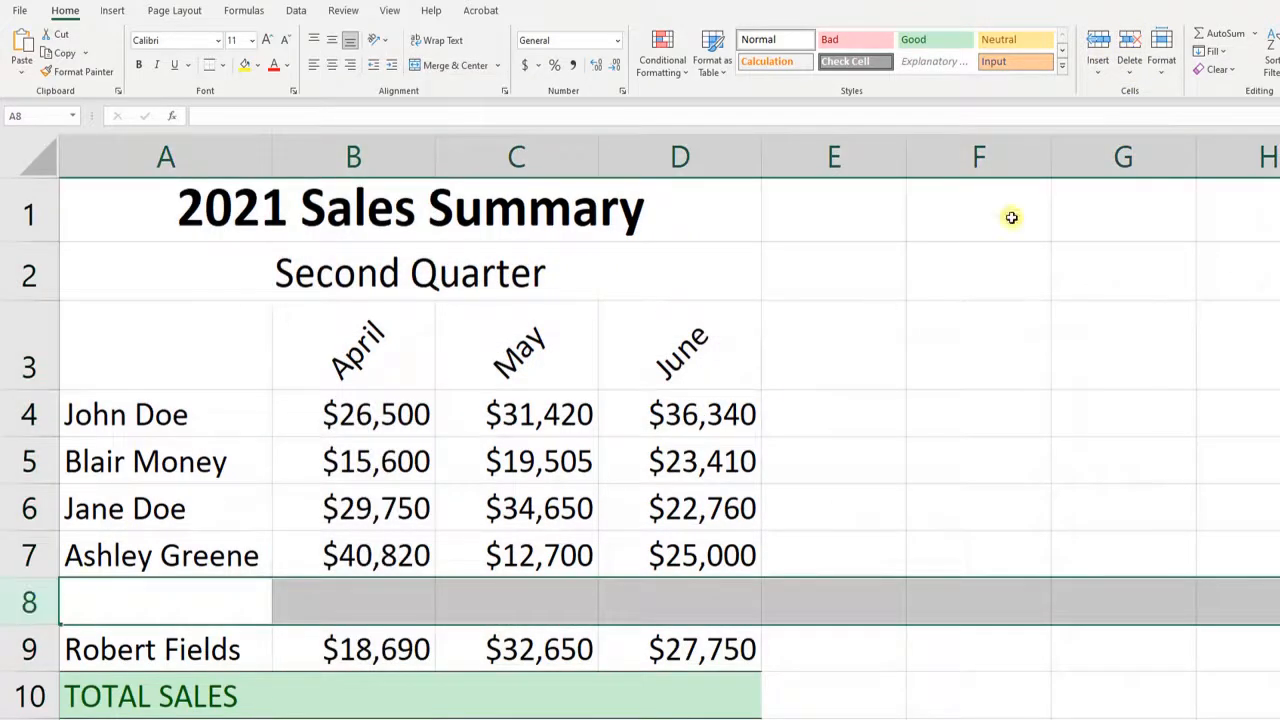
pyautogui.click(1130, 45)
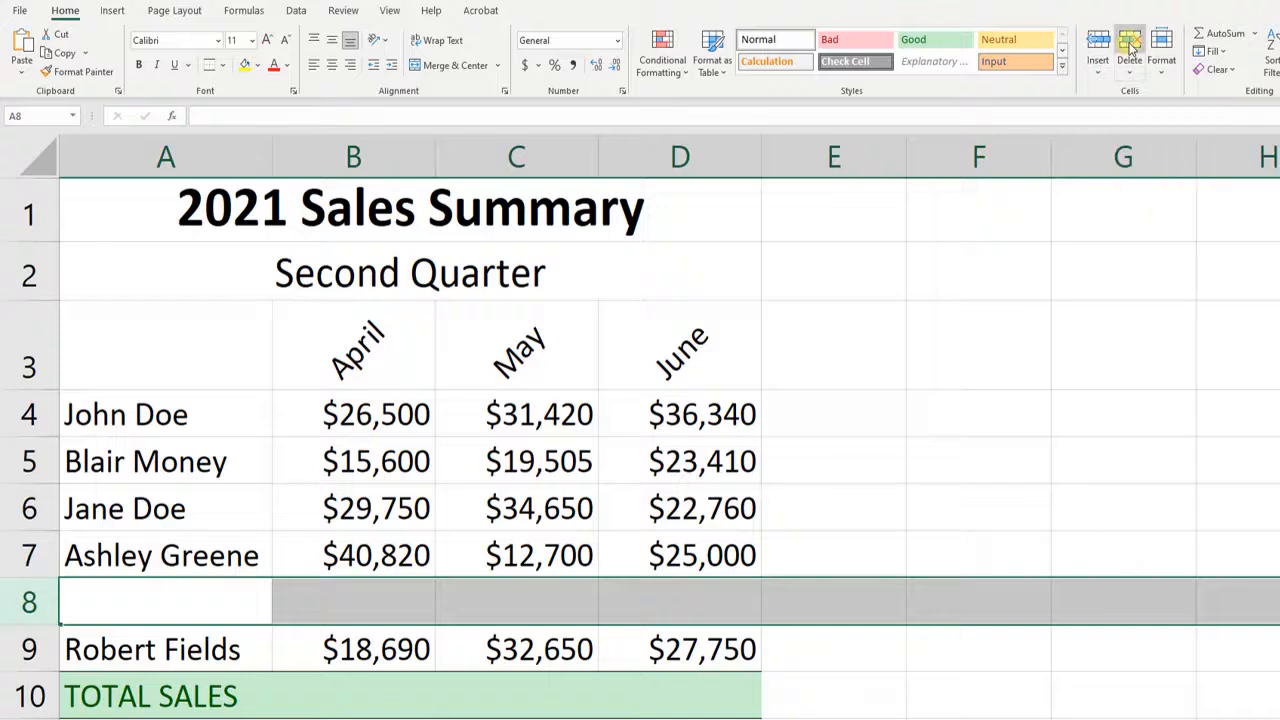
pyautogui.click(847, 554)
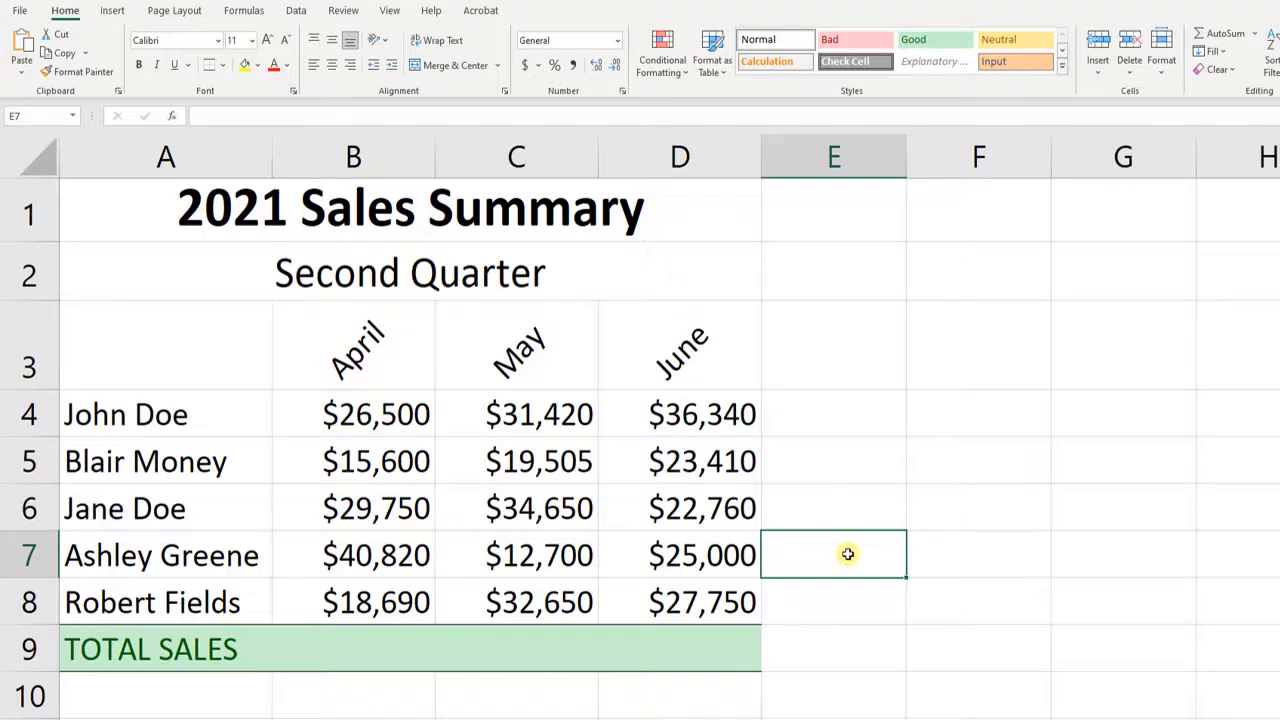
# Total the April sales in cell B9 by applying AutoSum to the range B4:B8
pyautogui.click(372, 658)
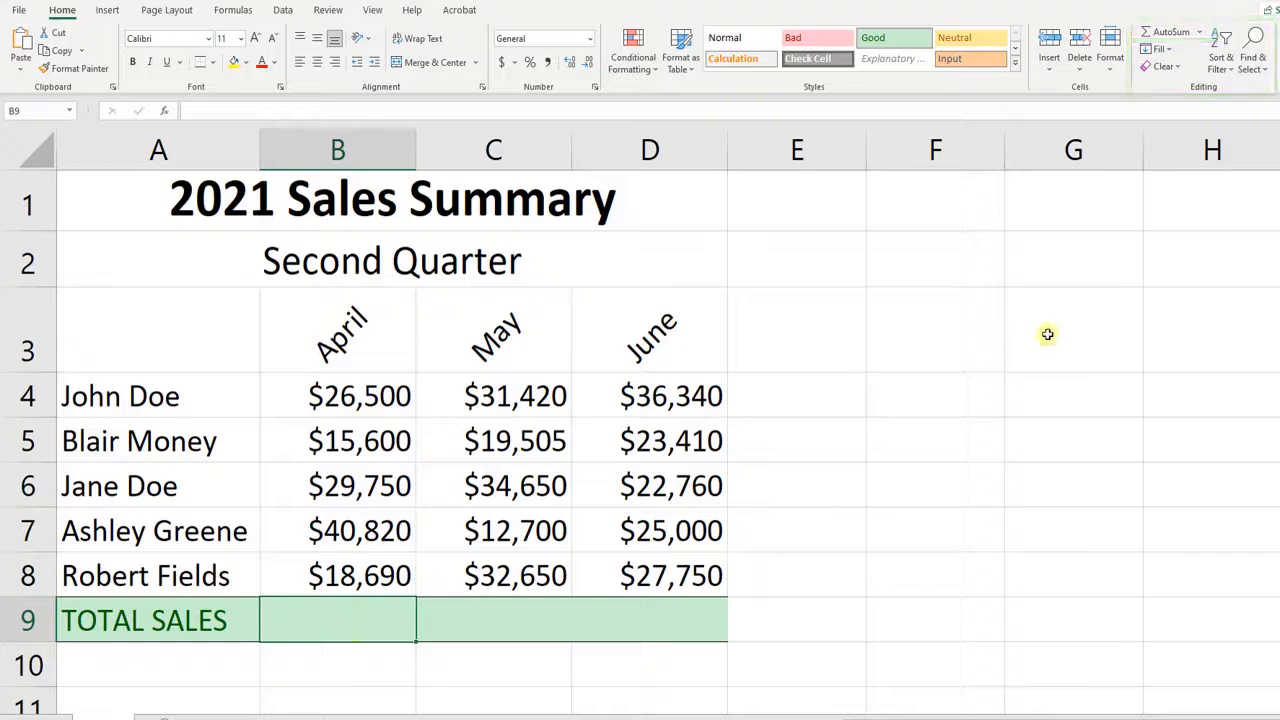
pyautogui.click(1170, 33)
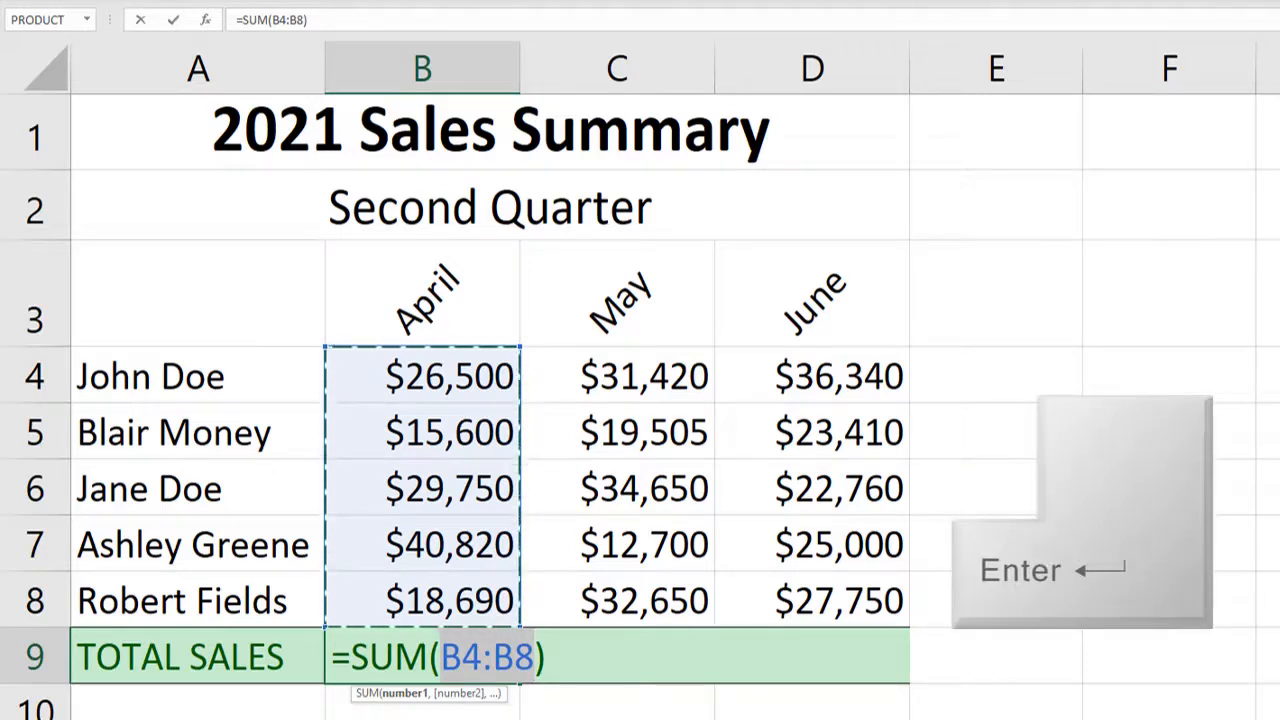
pyautogui.press('Return')
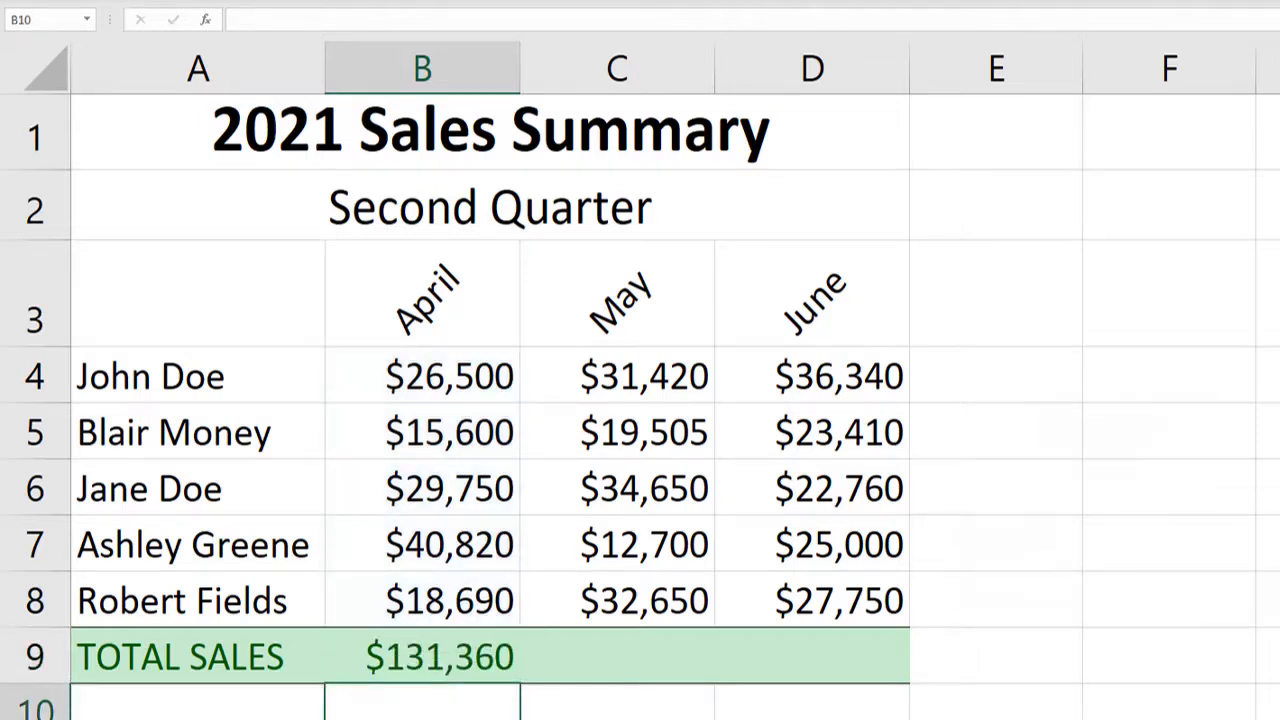
# Fill the April total formula from B9 across to C9 and D9 to total the May and June sales
pyautogui.click(441, 660)
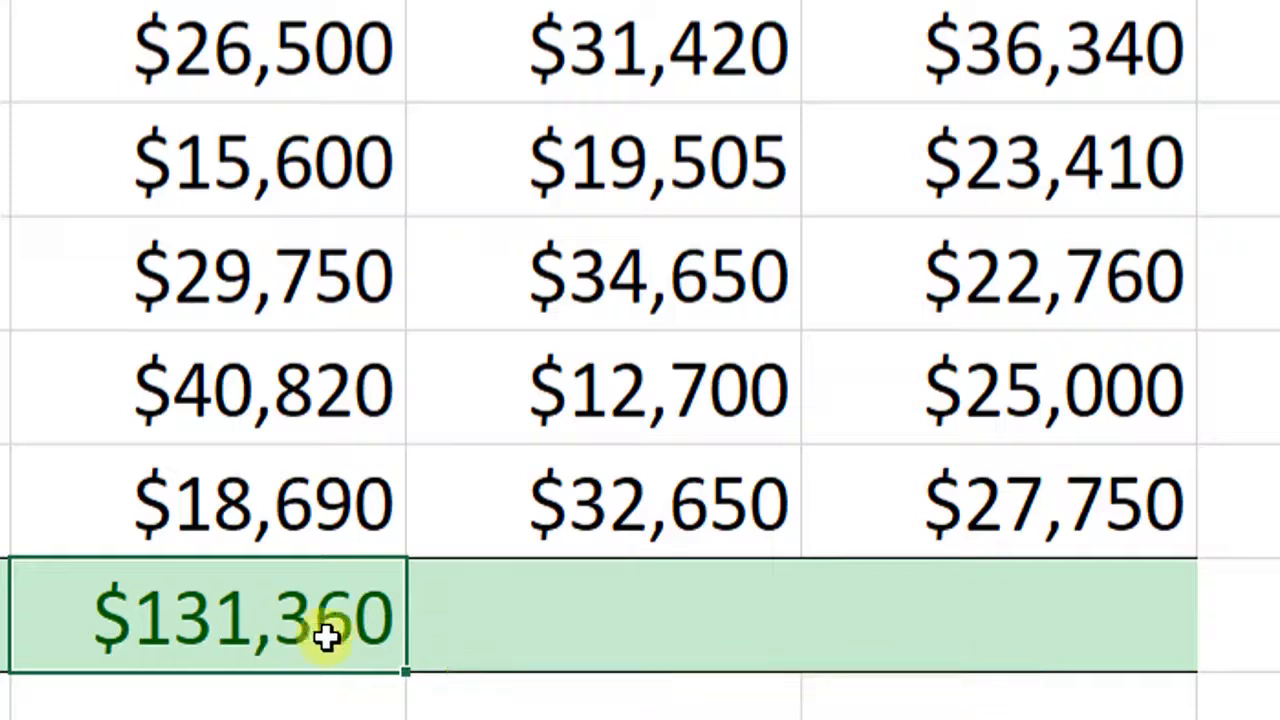
pyautogui.moveTo(407, 671); pyautogui.dragTo(1052, 661)
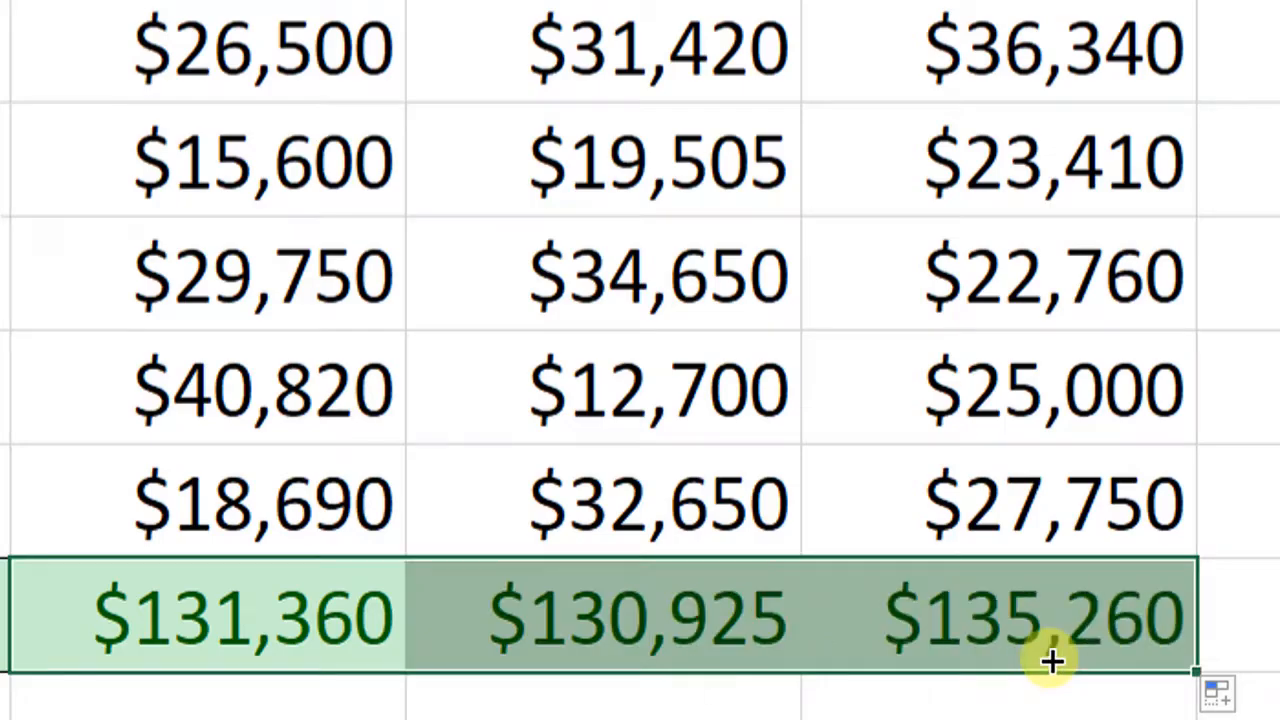
pyautogui.click(1008, 712)
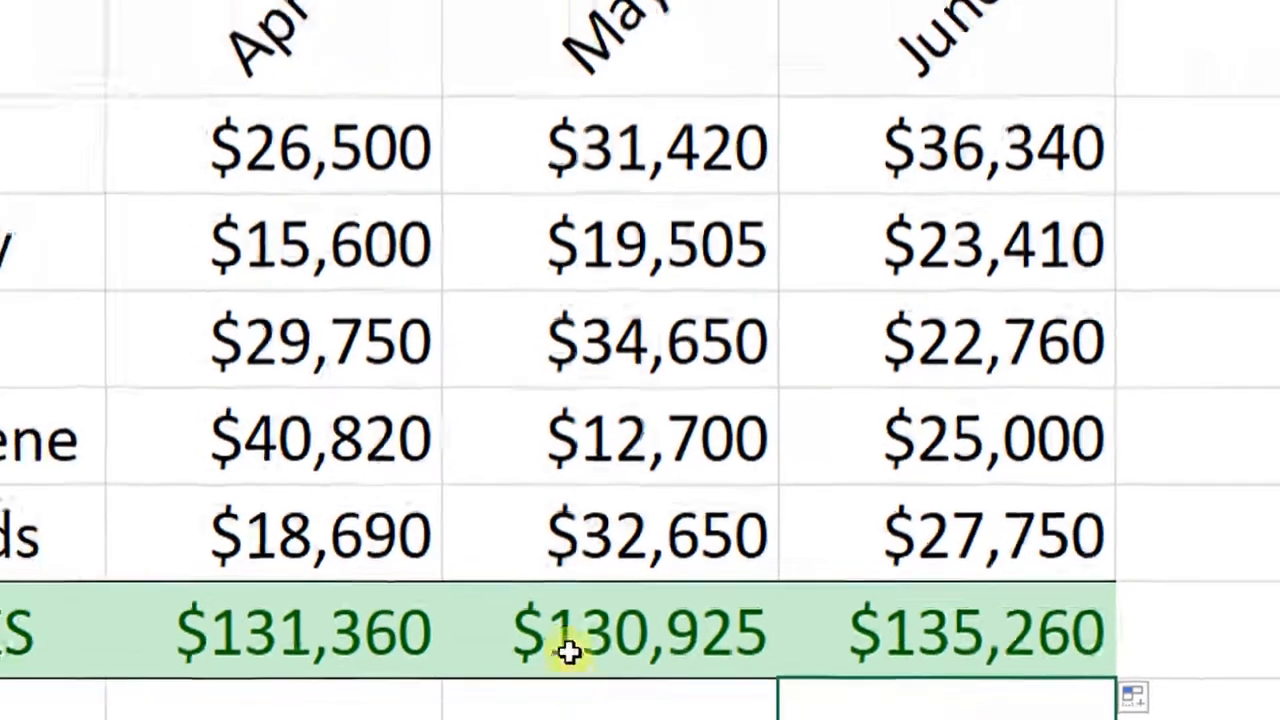
# Inspect the May total formula in C9 and look at the other functions offered with AutoSum
pyautogui.click(594, 661)
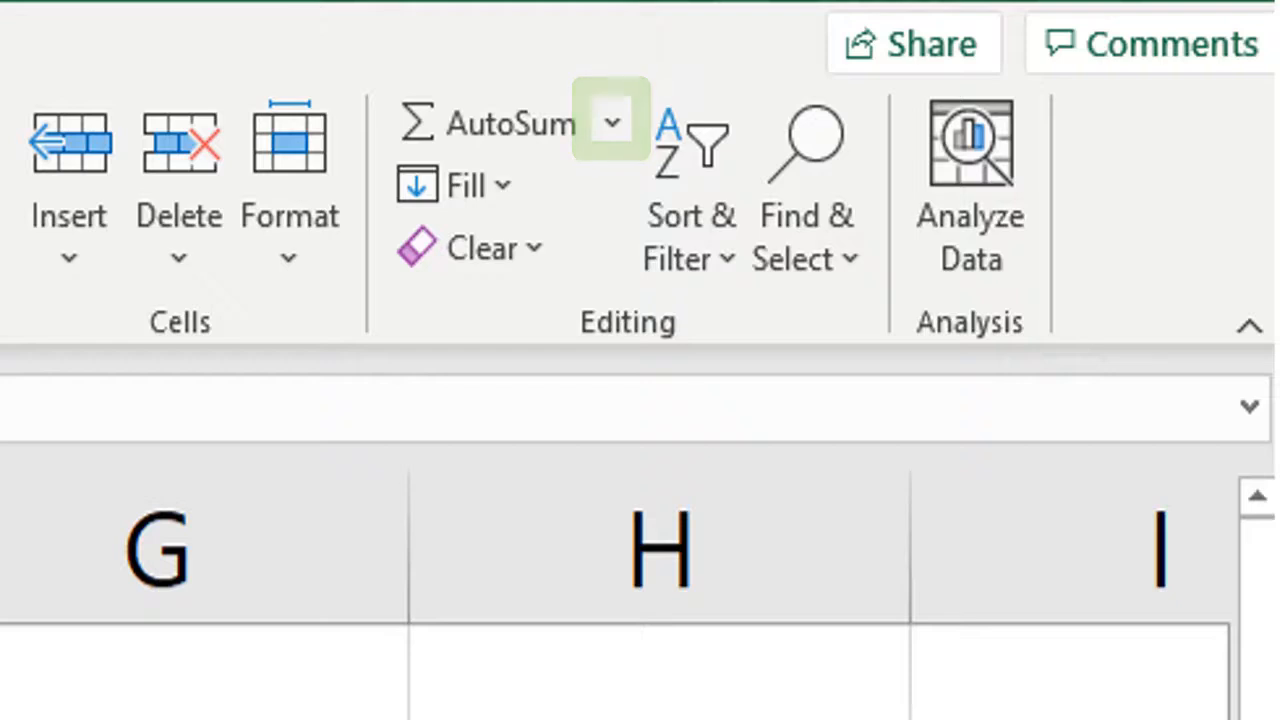
pyautogui.click(622, 134)
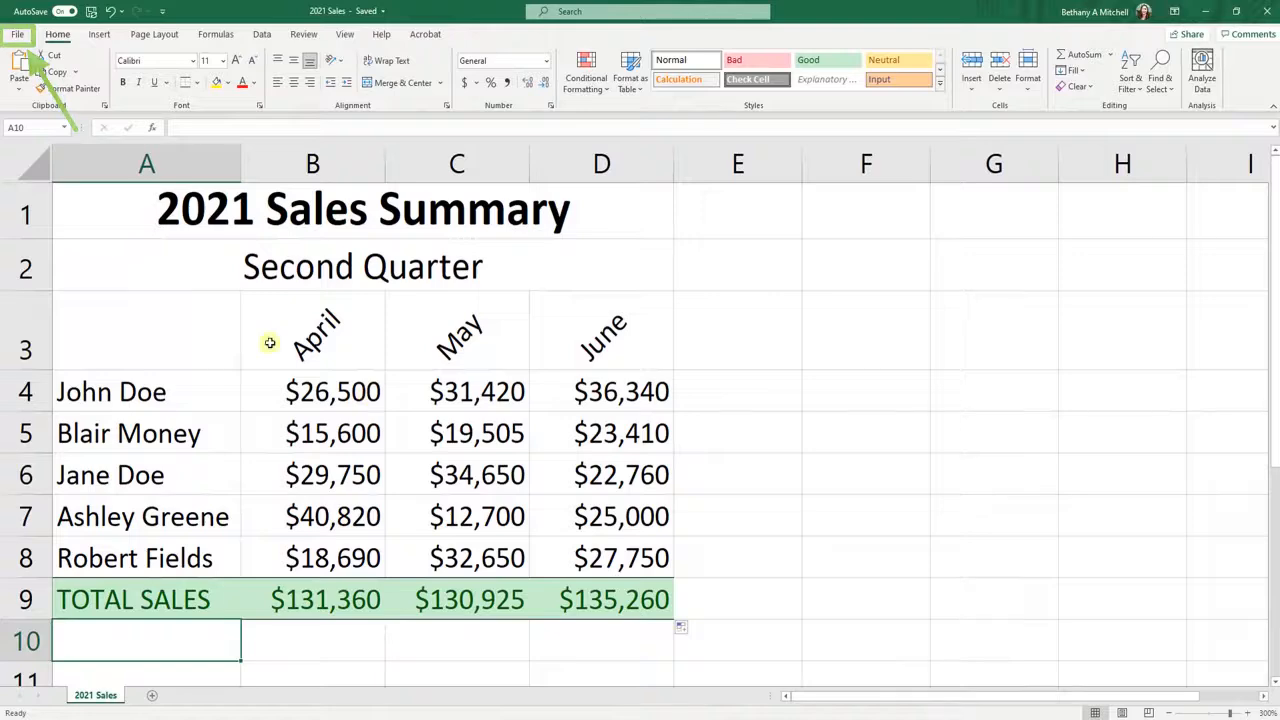
# Open the print settings and preview for the 2021 Sales sheet
pyautogui.click(16, 34)
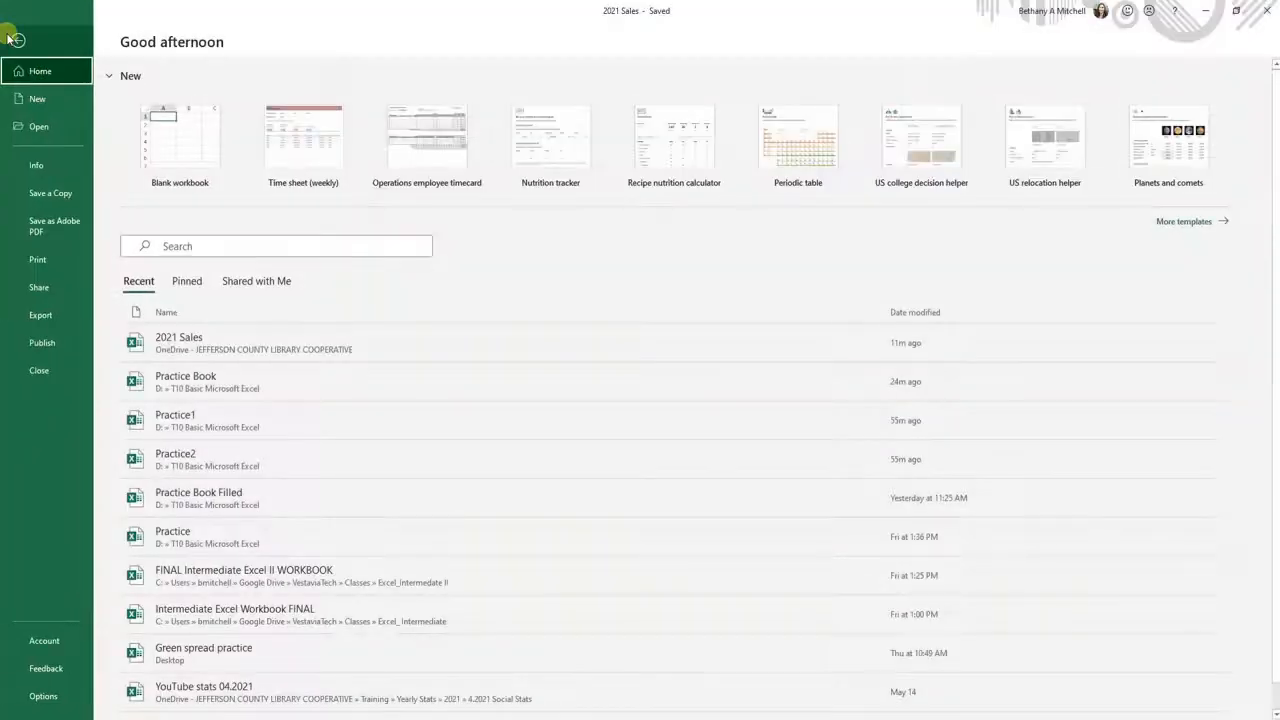
pyautogui.click(40, 262)
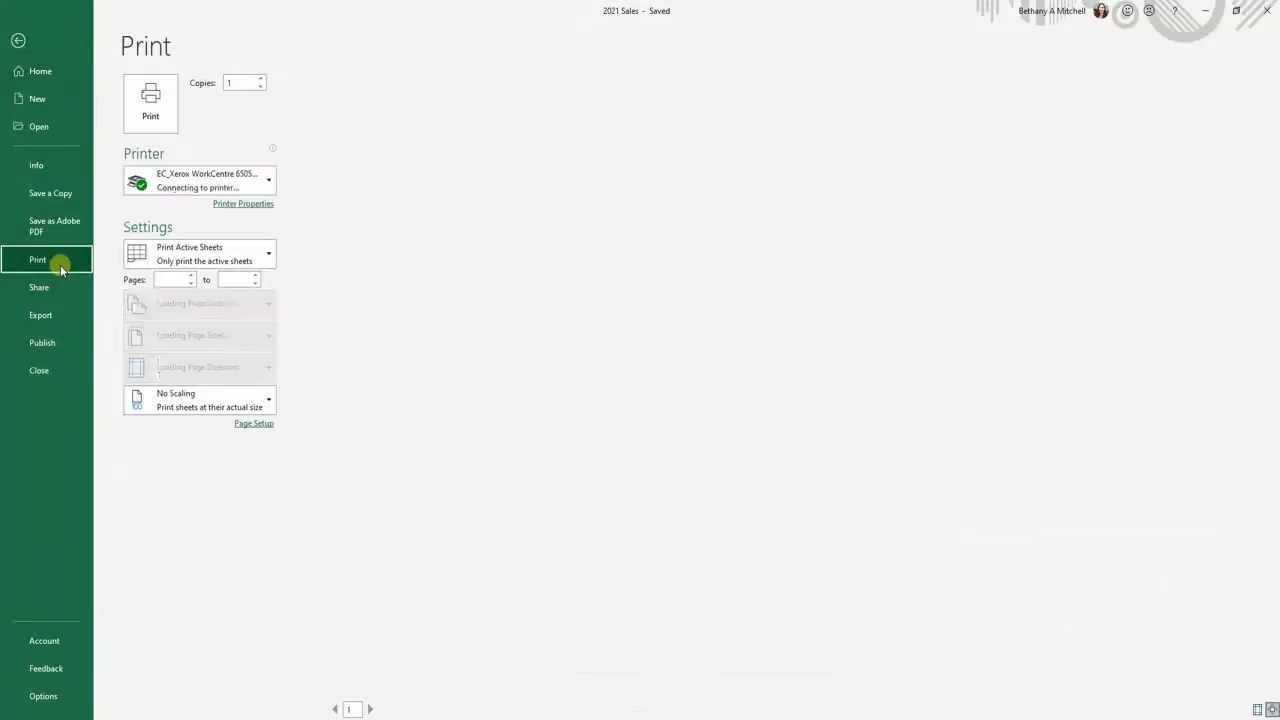